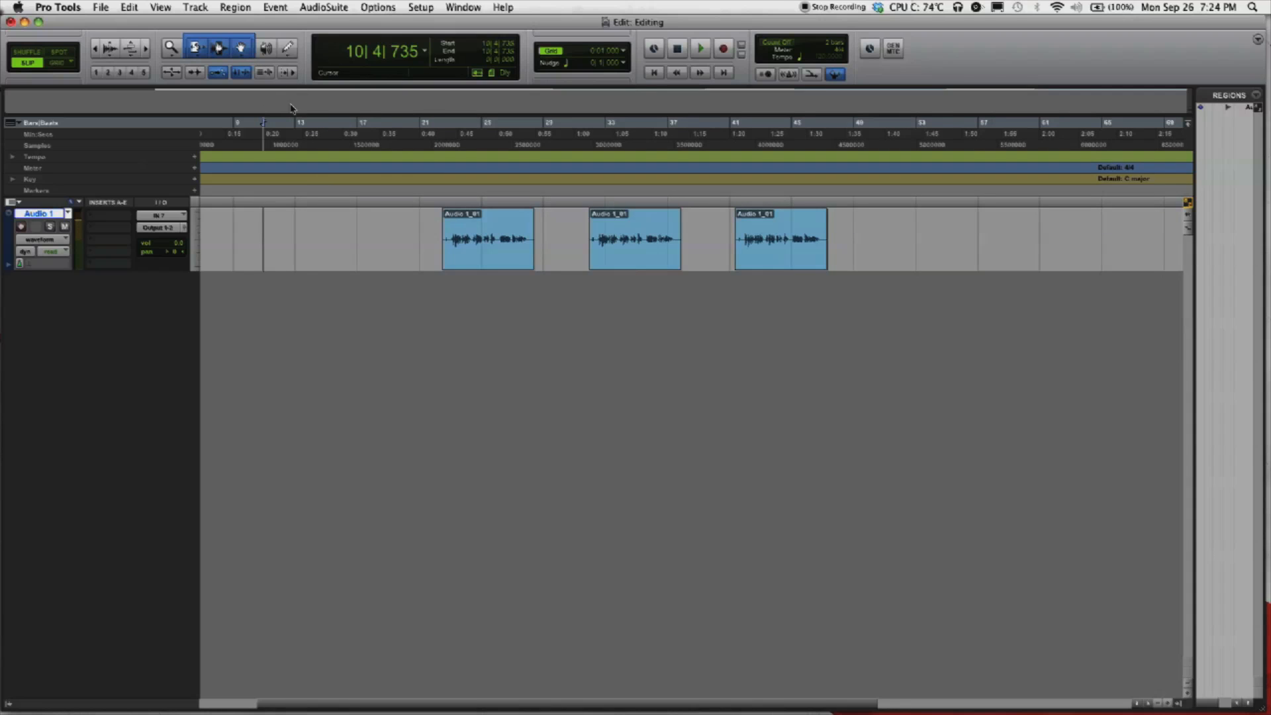
Switch the Grabber tool to its Object mode
left_click(236, 48)
left_click(236, 47)
left_click(236, 48)
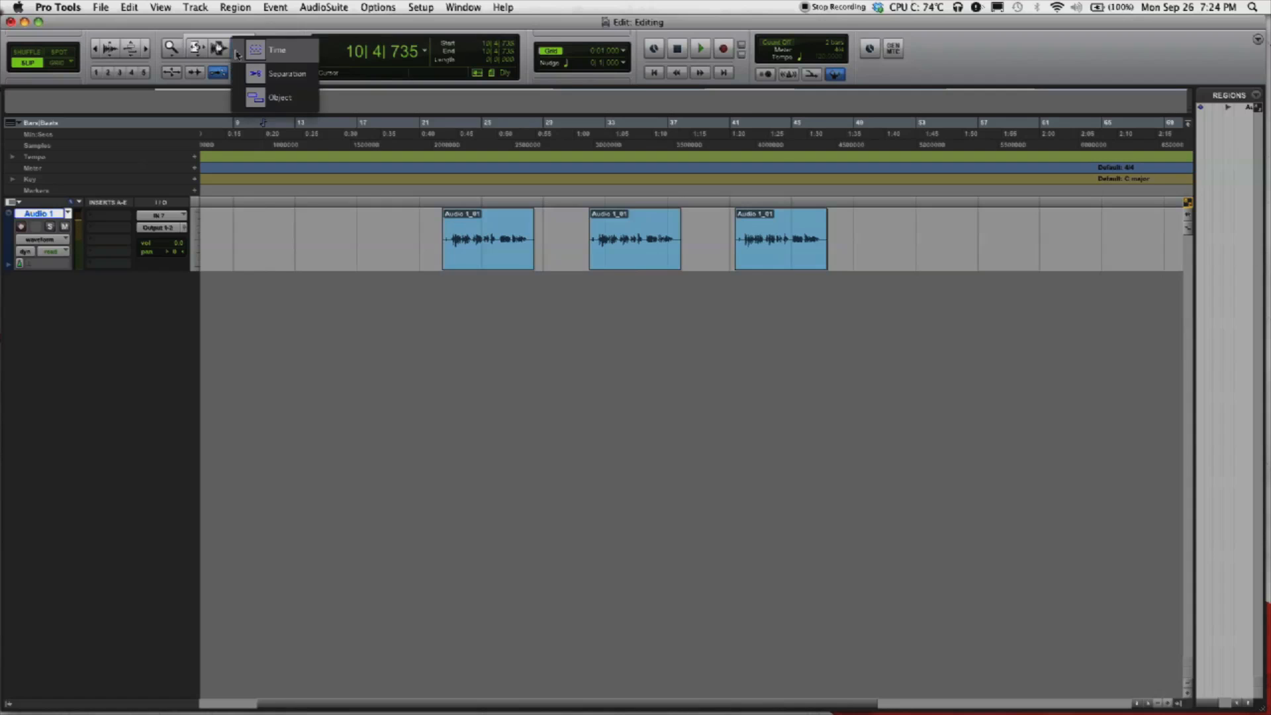
left_click(270, 97)
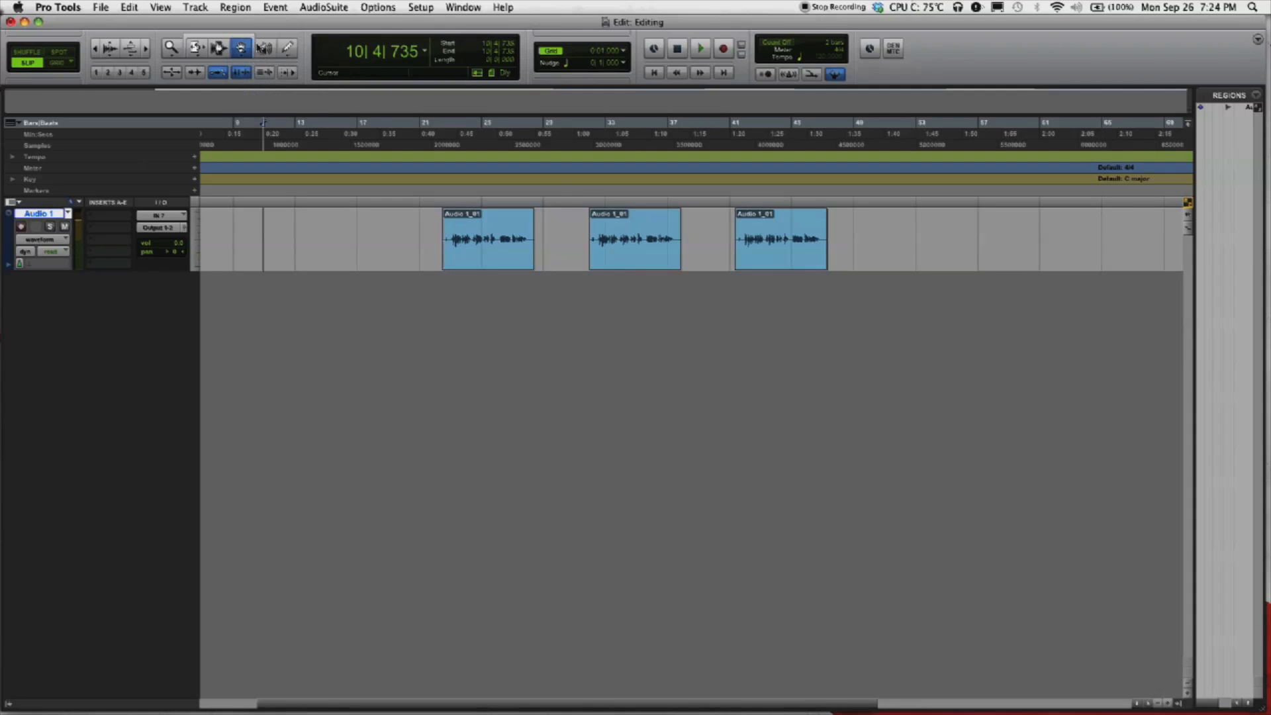
Return the Grabber to Time mode and try the Scrubber and Pencil tools
left_click(236, 48)
left_click(256, 50)
left_click(266, 50)
left_click(291, 49)
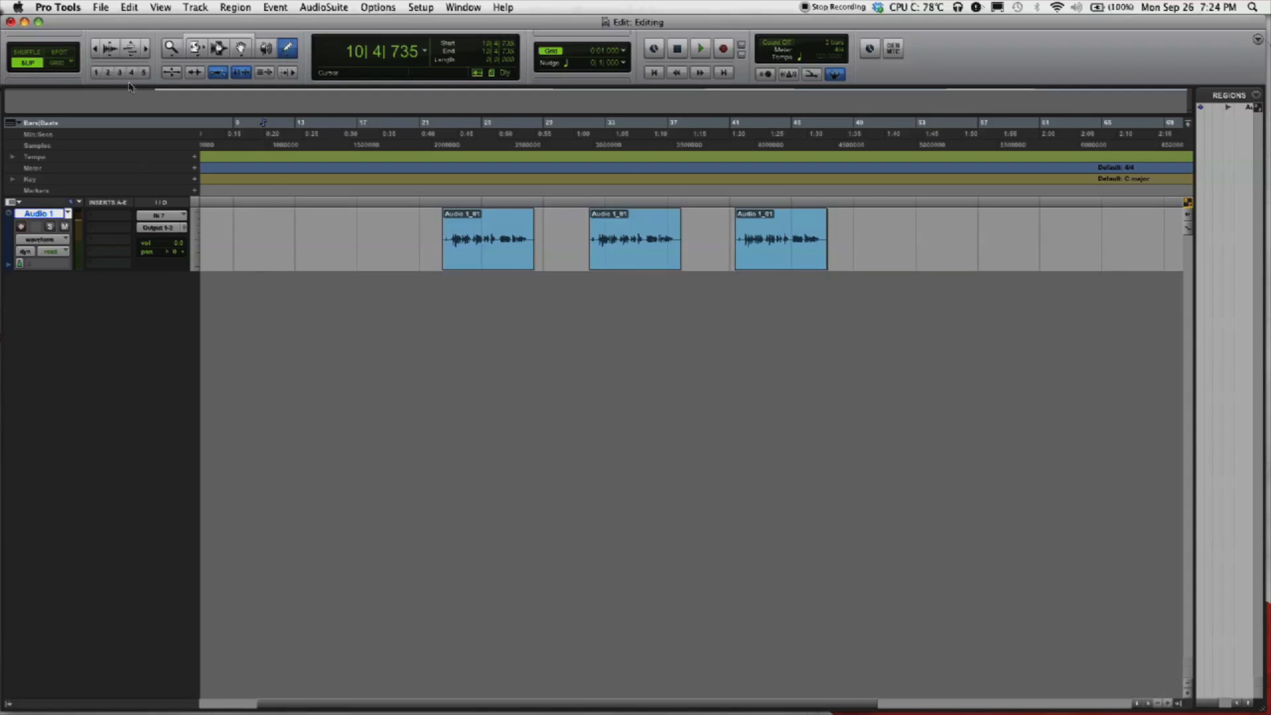
Activate the Smart Tool and move the first audio region earlier, to about 19|1|169
left_click(225, 44)
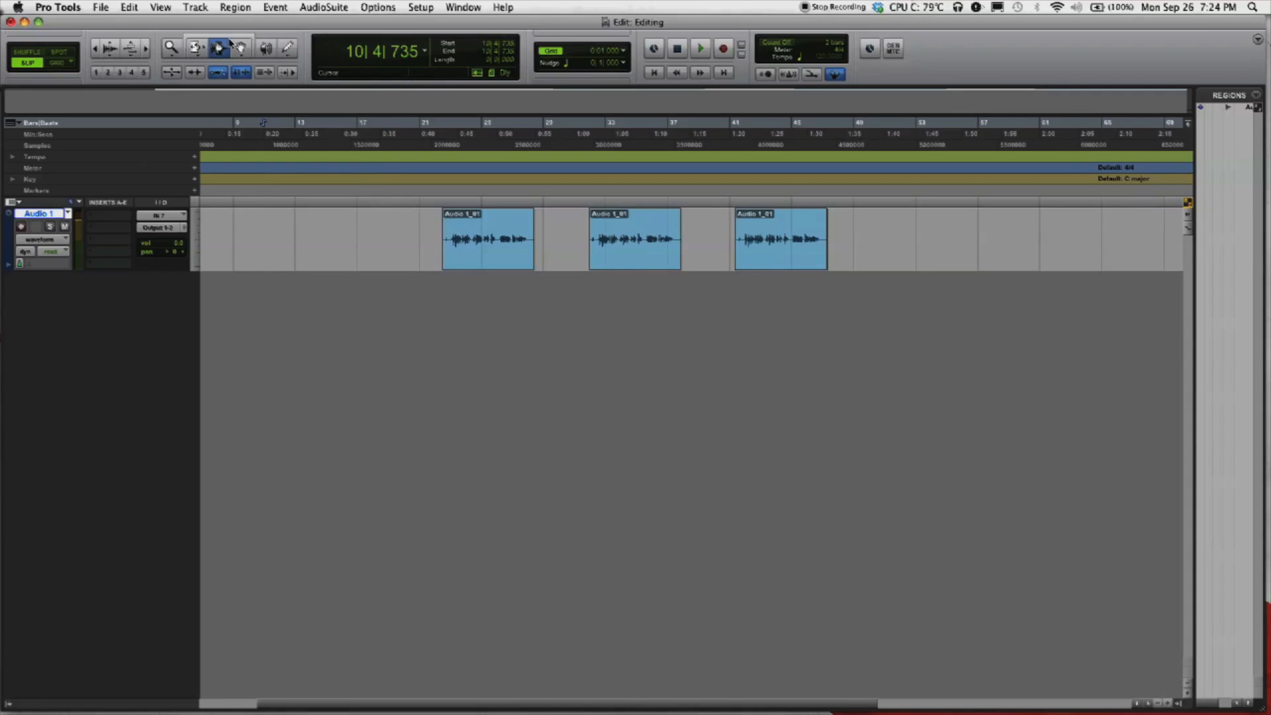
left_click(231, 35)
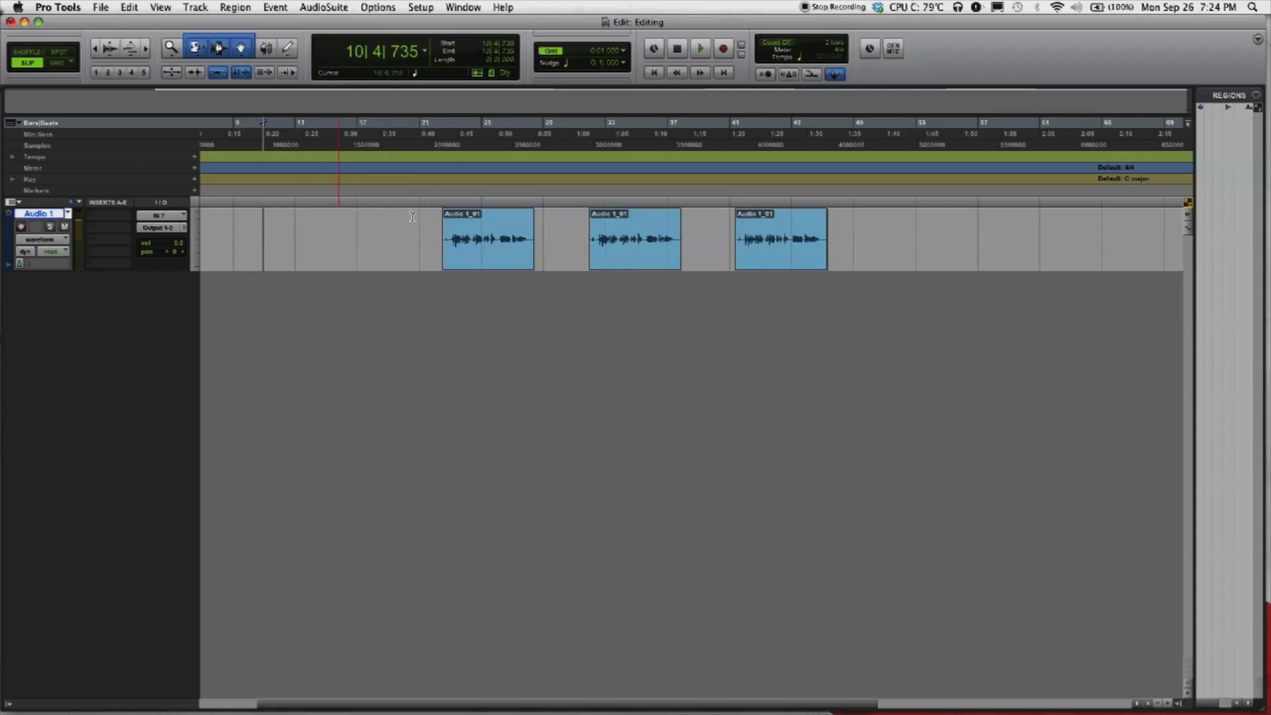
left_click_drag(491, 252, 446, 243)
left_click(364, 243)
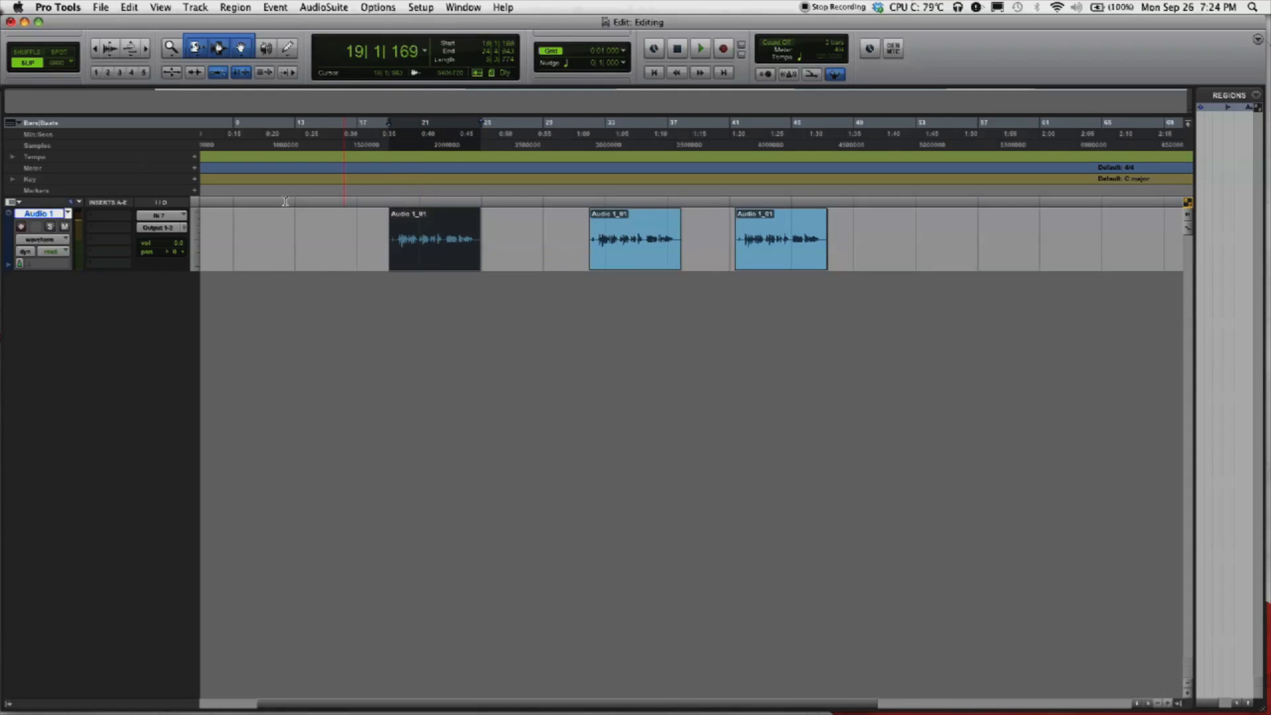
In Shuffle mode, select the middle section of the first region with the Selector, delete it, and undo the deletion
left_click(28, 53)
left_click(227, 51)
left_click_drag(411, 231, 448, 231)
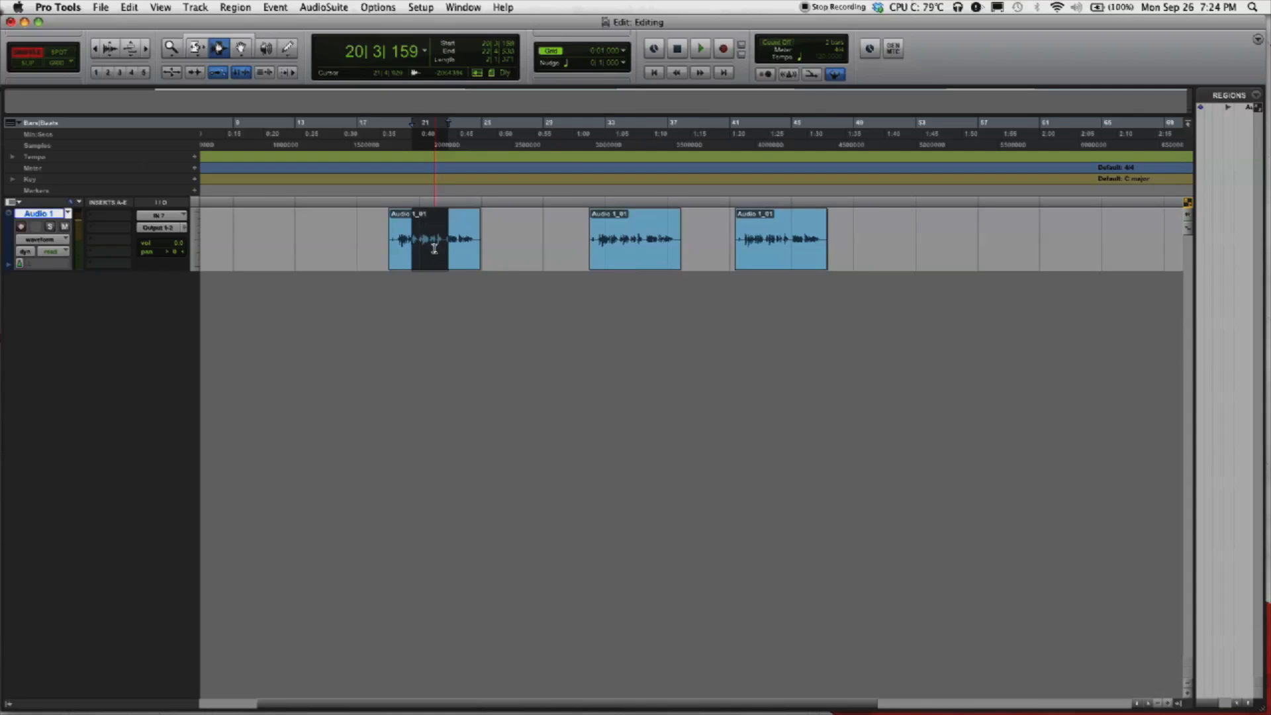
key("Delete")
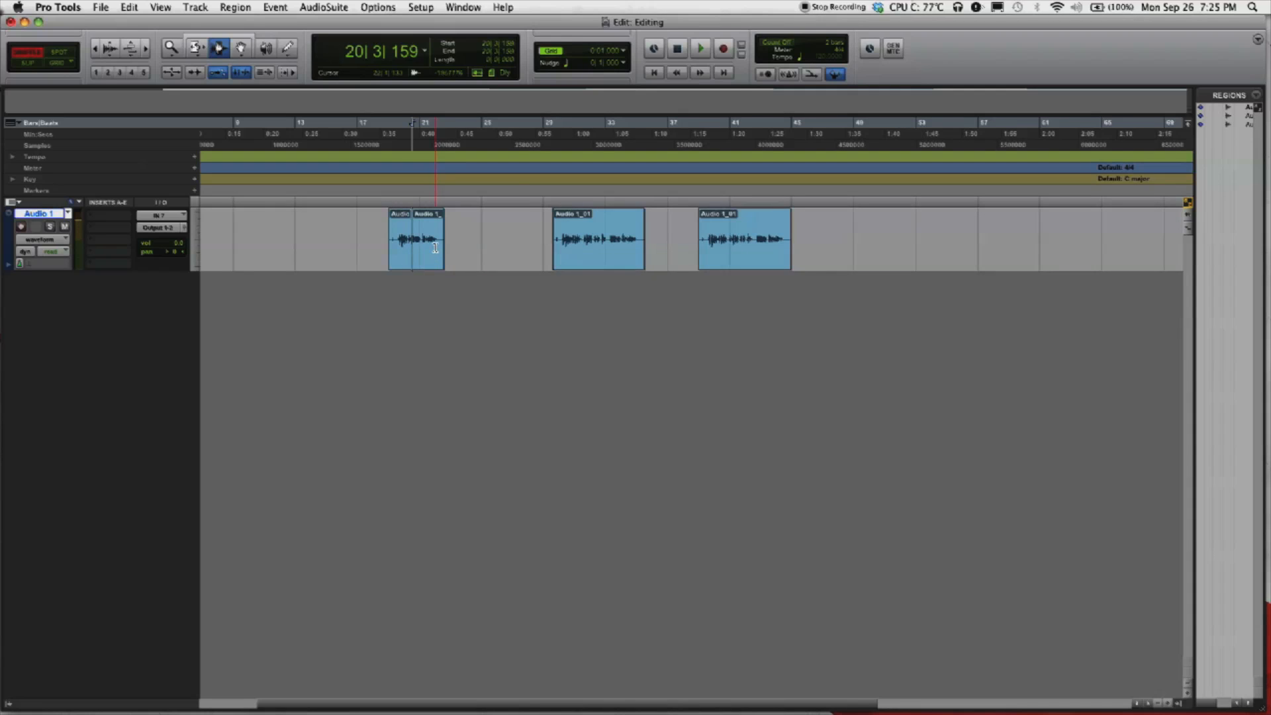
key("super+z")
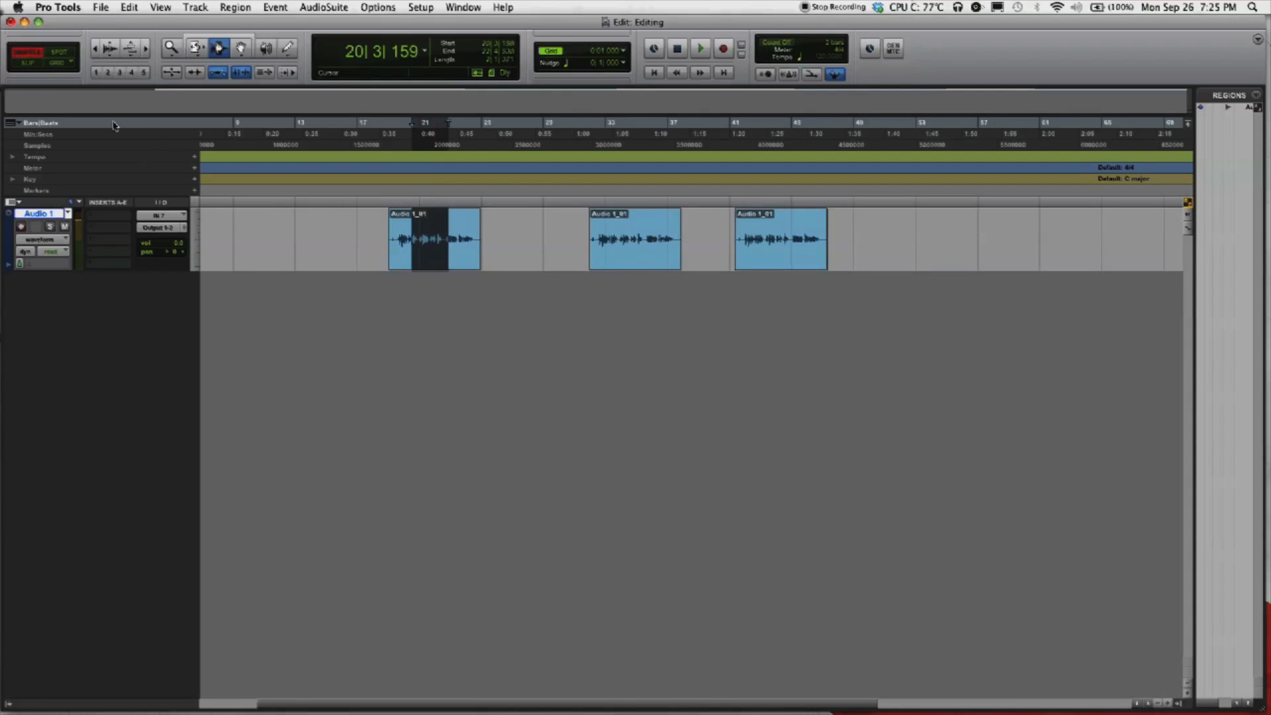
Delete the selected middle section of the first region in Slip mode, and undo the deletion
left_click(28, 64)
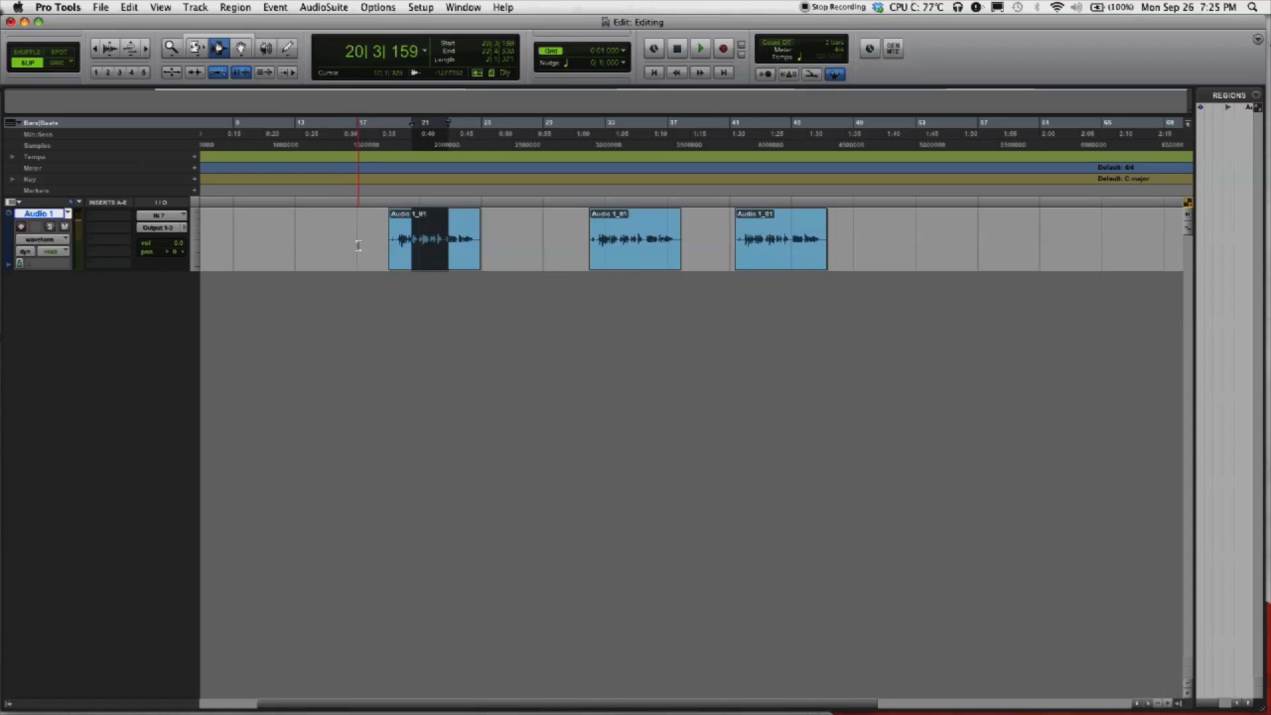
key("Delete")
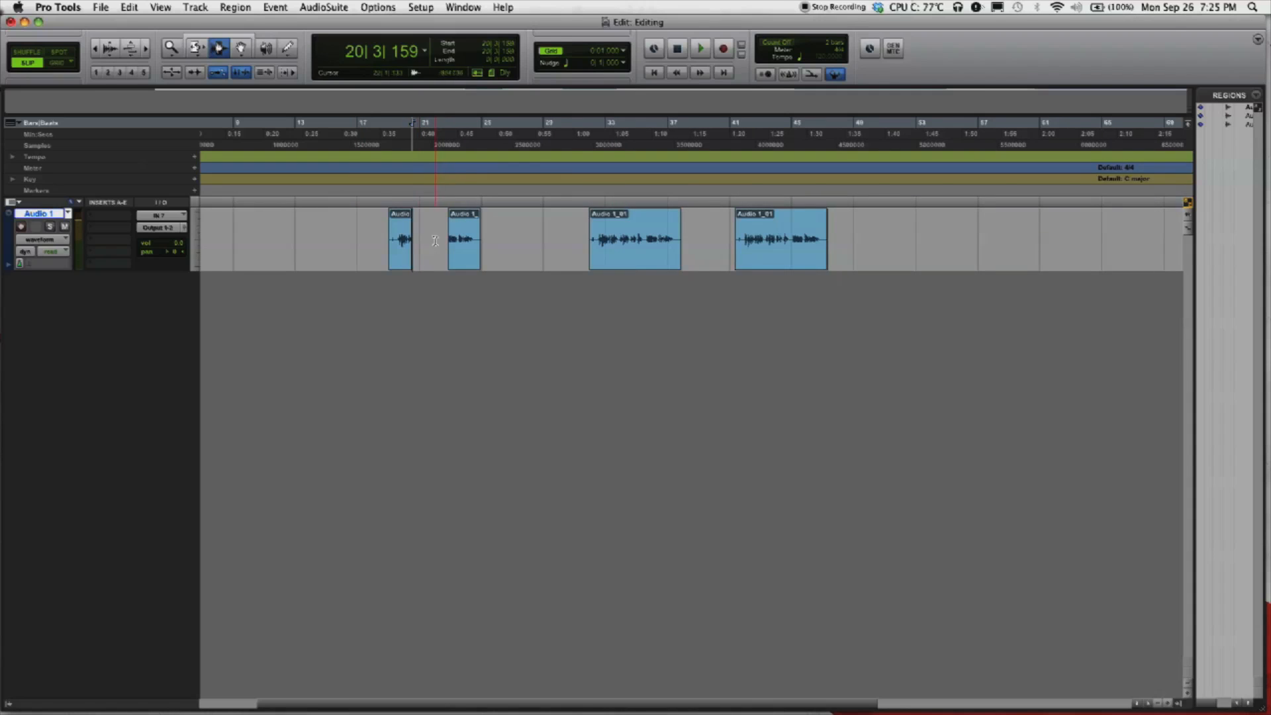
key("super+z")
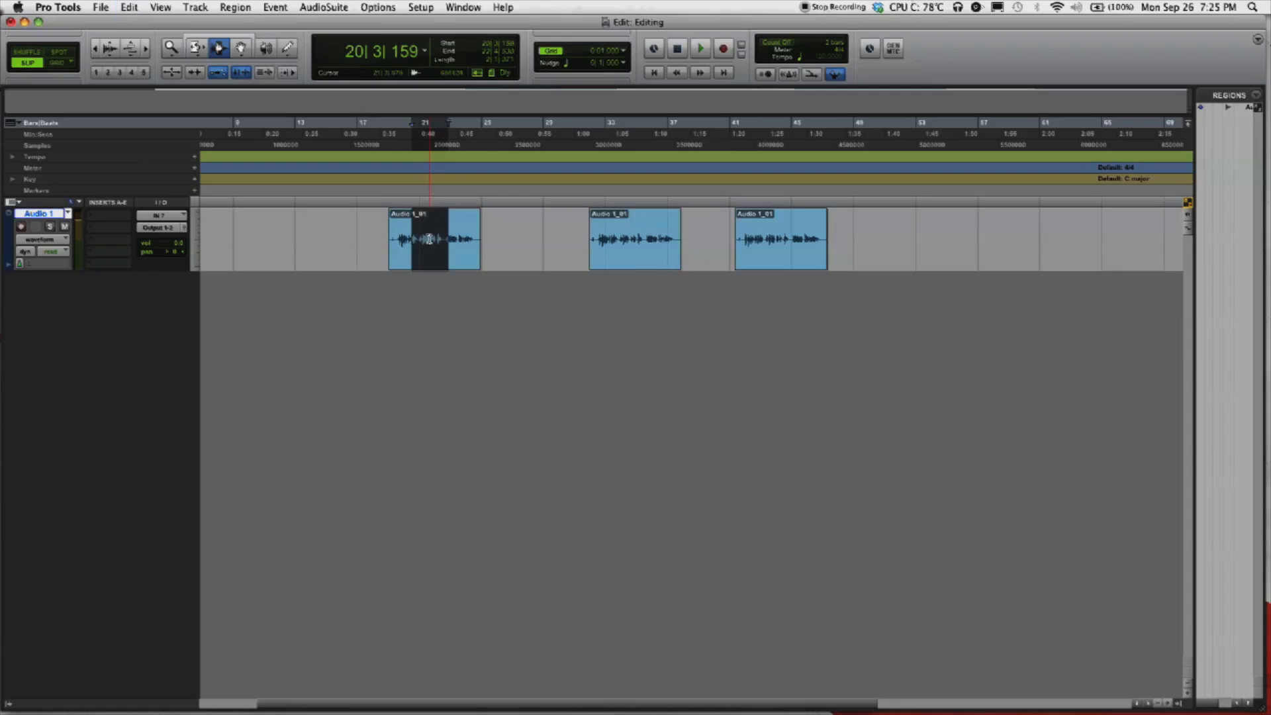
Delete the selected section again in Shuffle mode, then undo the deletion and the first region's last move
key("F1")
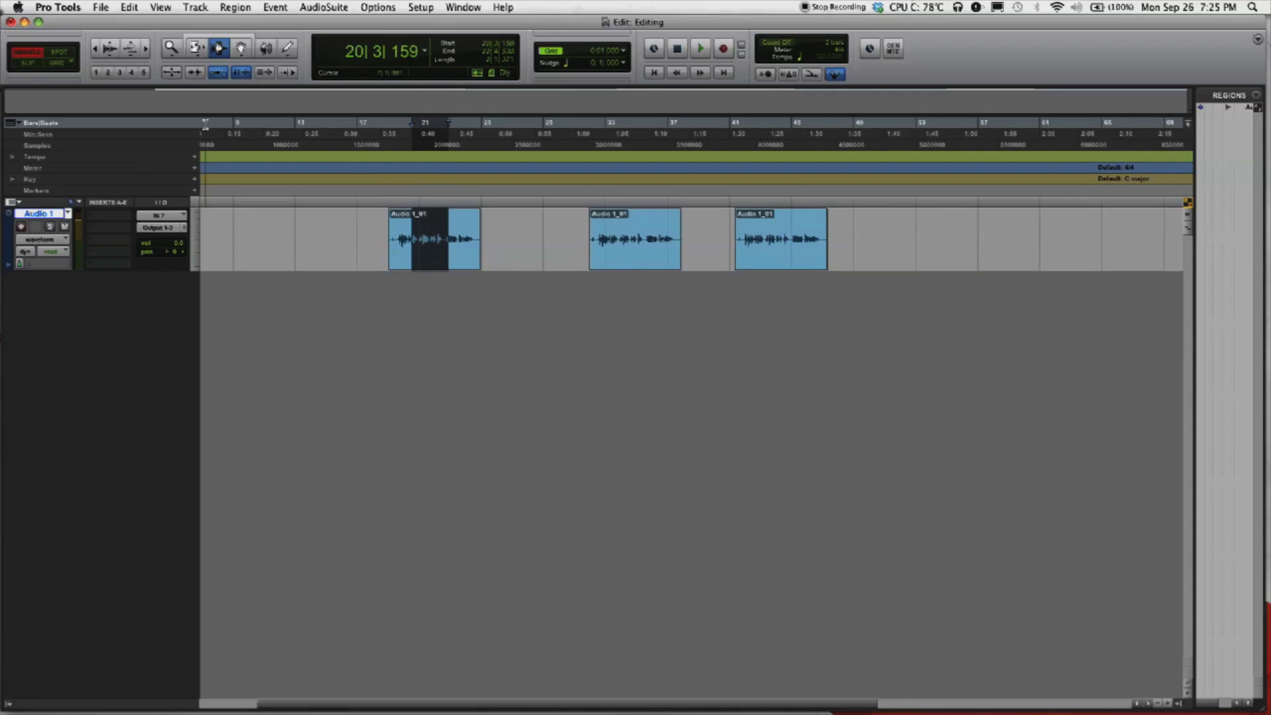
key("Delete")
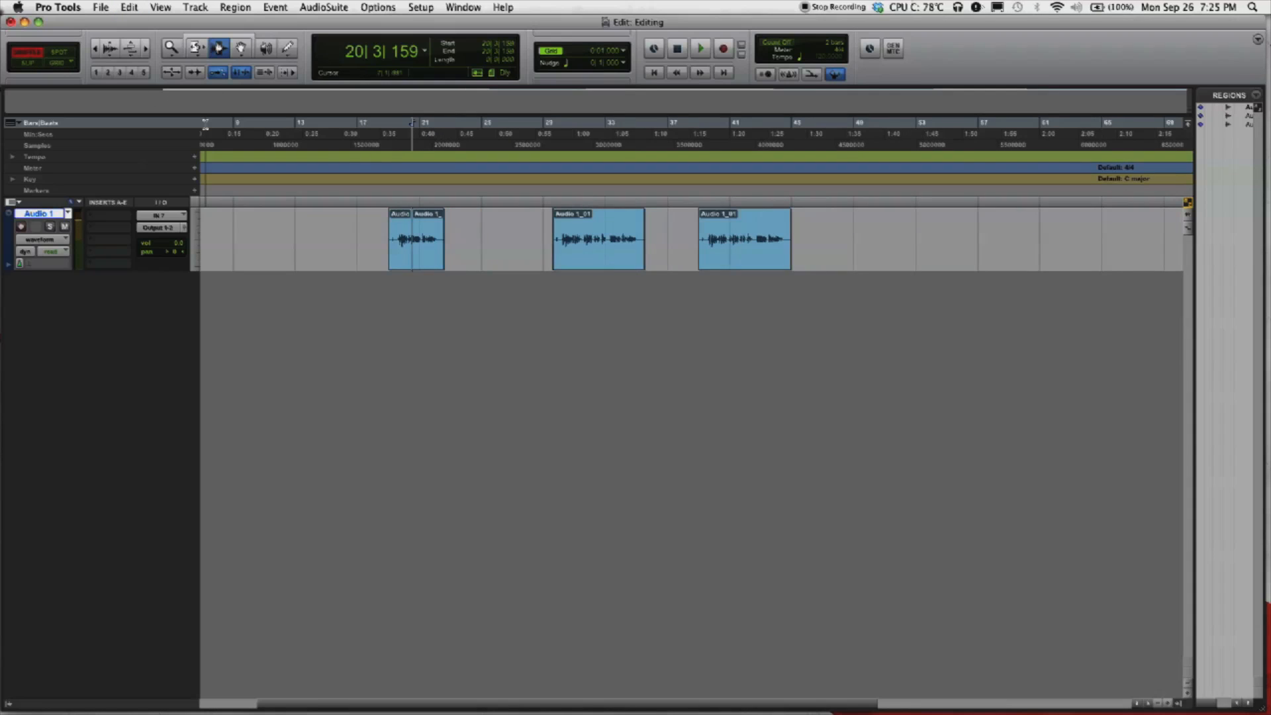
key("super+z")
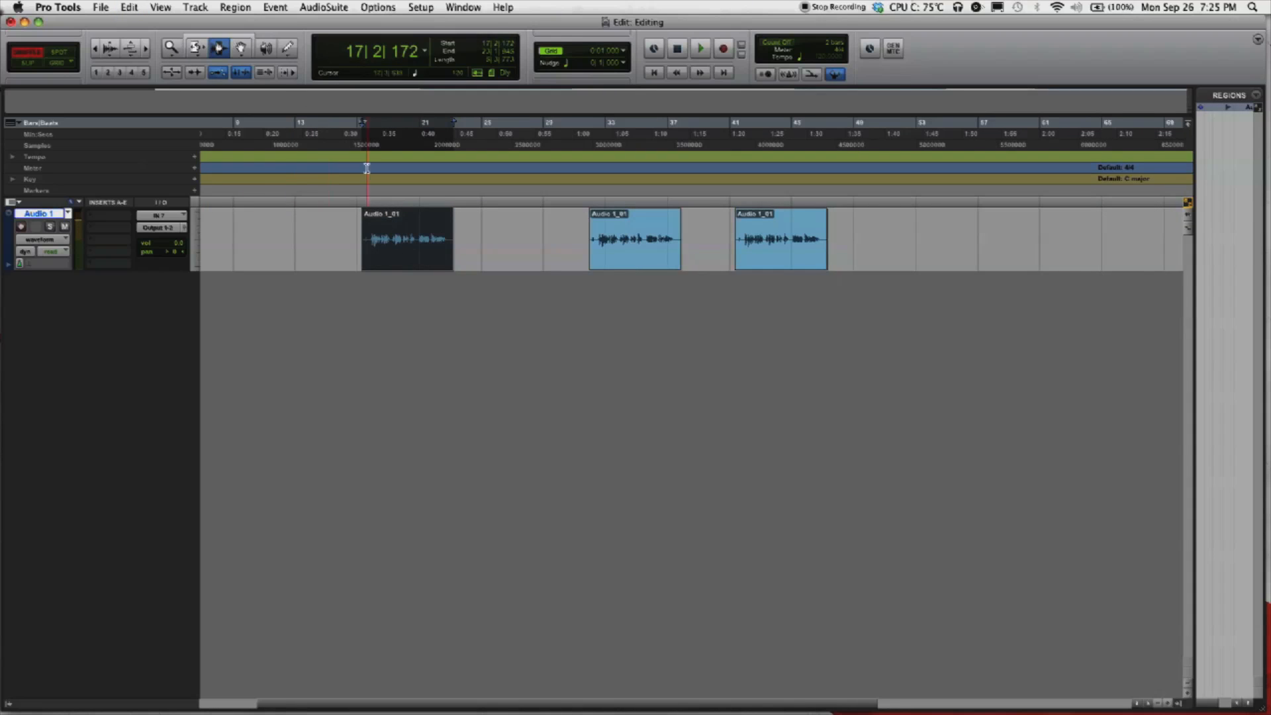
Activate the Smart Tool, and open the first region's Name dialog and cancel it without renaming
left_click(237, 38)
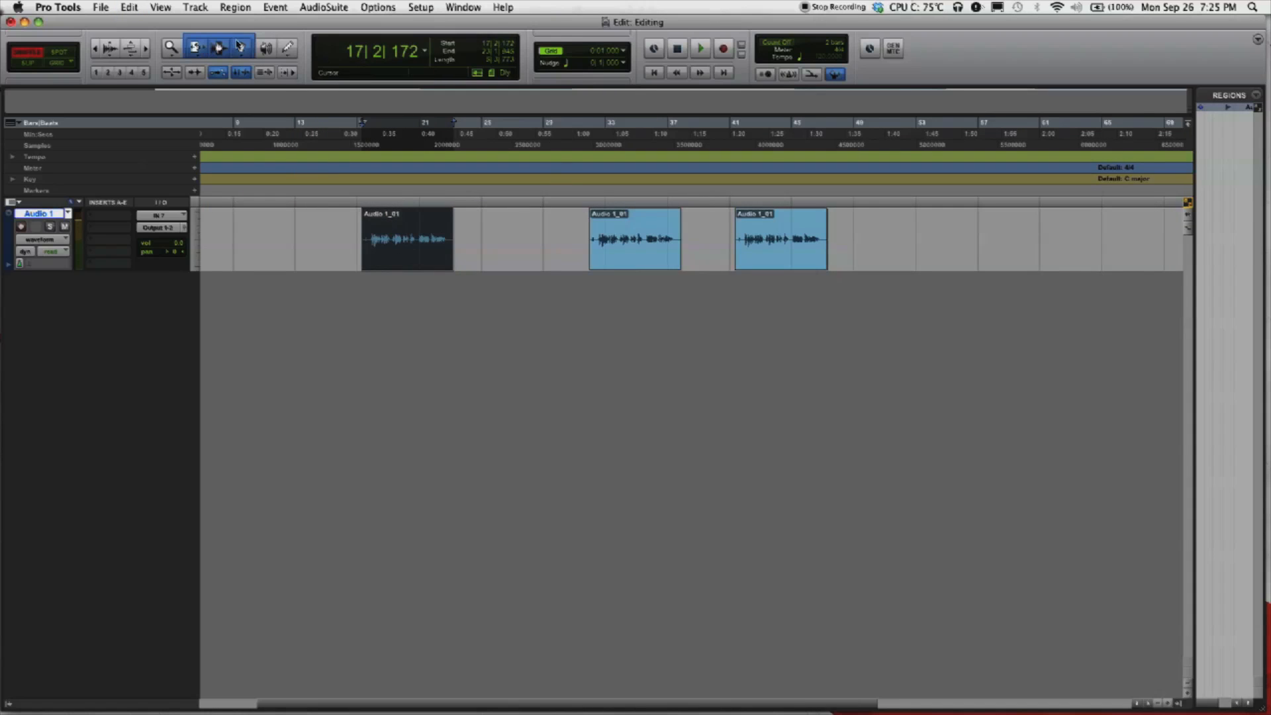
left_click(391, 256)
key("shift+Tab")
double_click(392, 256)
left_click(559, 320)
left_click(399, 257)
double_click(431, 256)
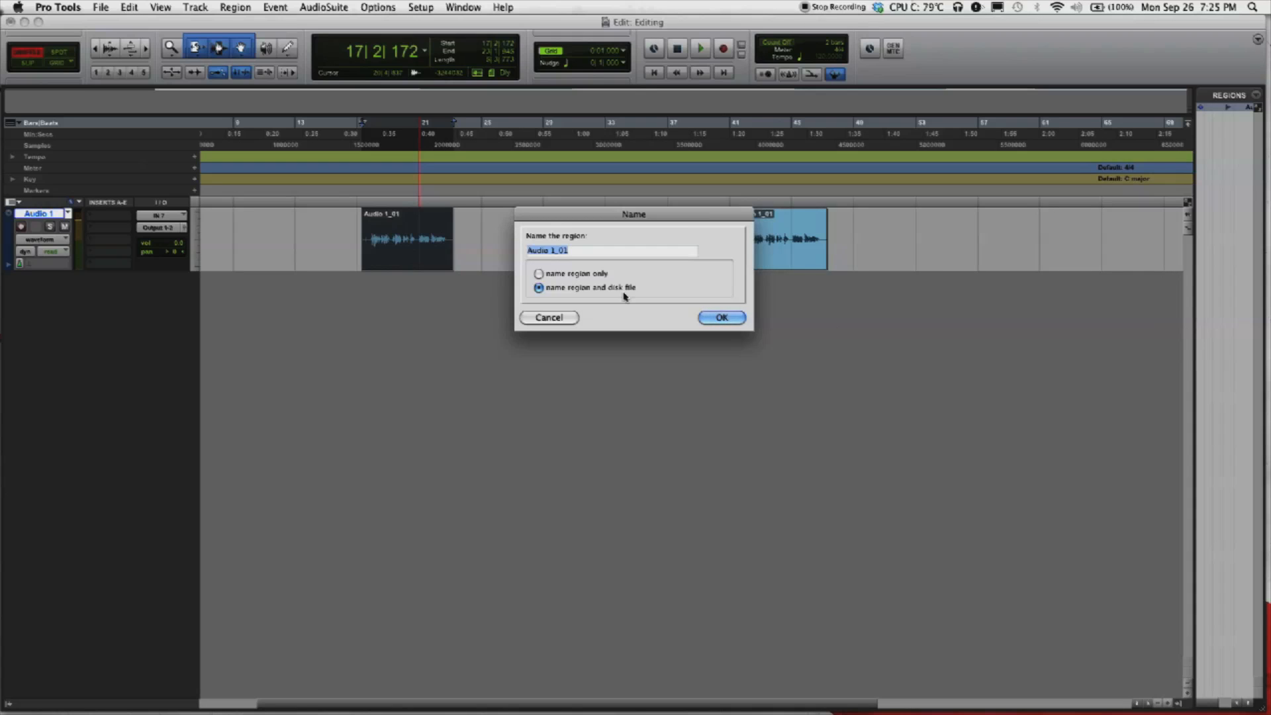
left_click(549, 317)
Widen the Regions list slightly so that the region names can be read
left_click_drag(1197, 275, 1106, 265)
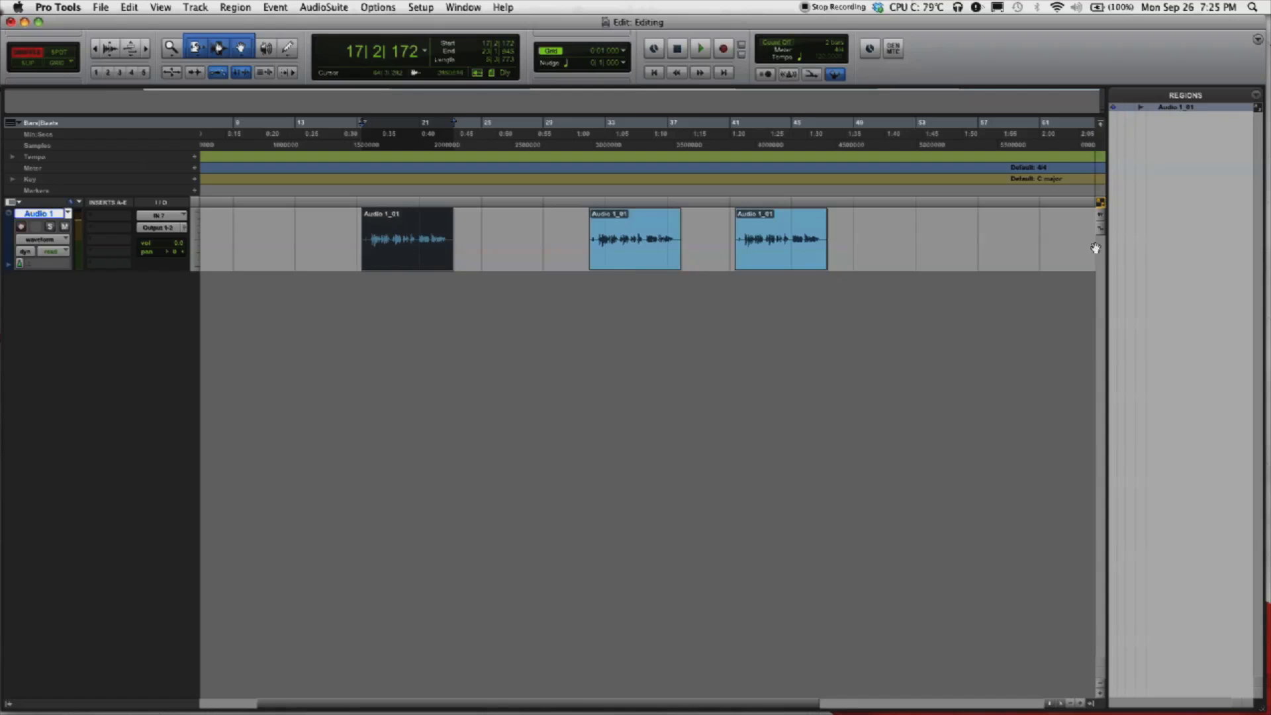
left_click_drag(1106, 257, 1157, 276)
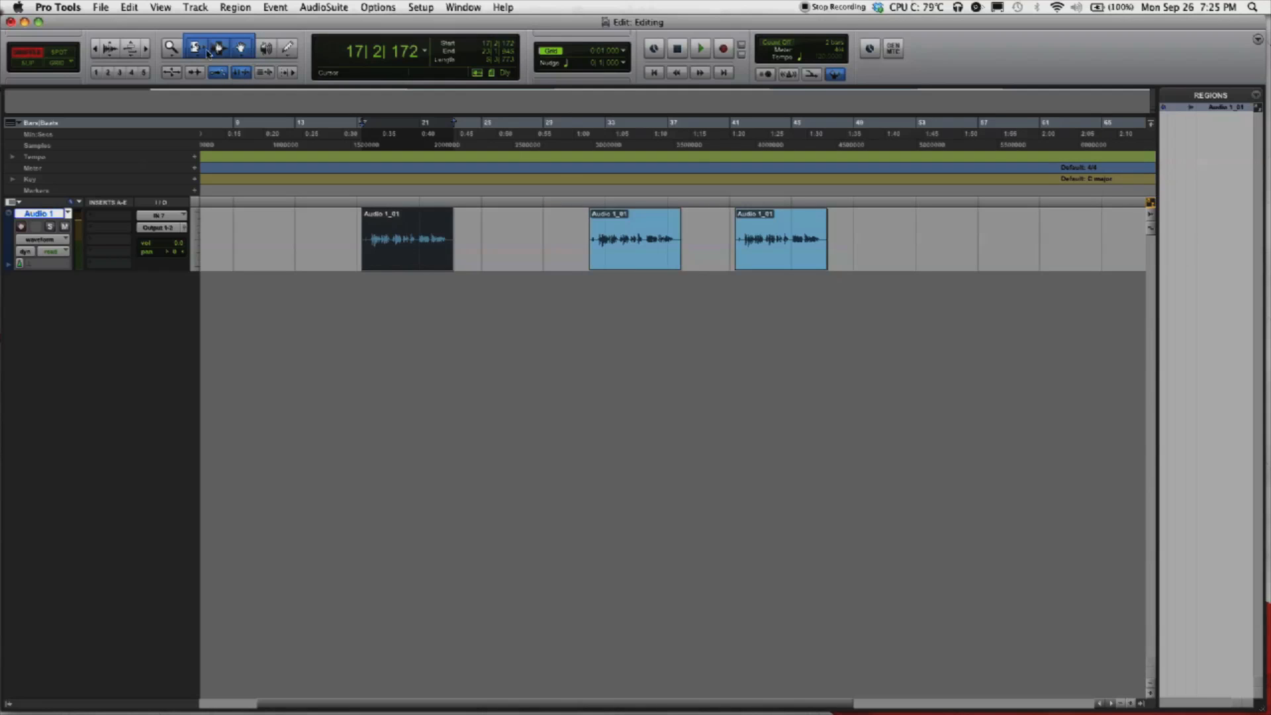
Switch to Spot mode and open the Spot Dialog for the first region
left_click(58, 53)
left_click(405, 253)
left_click(570, 359)
left_click(409, 257)
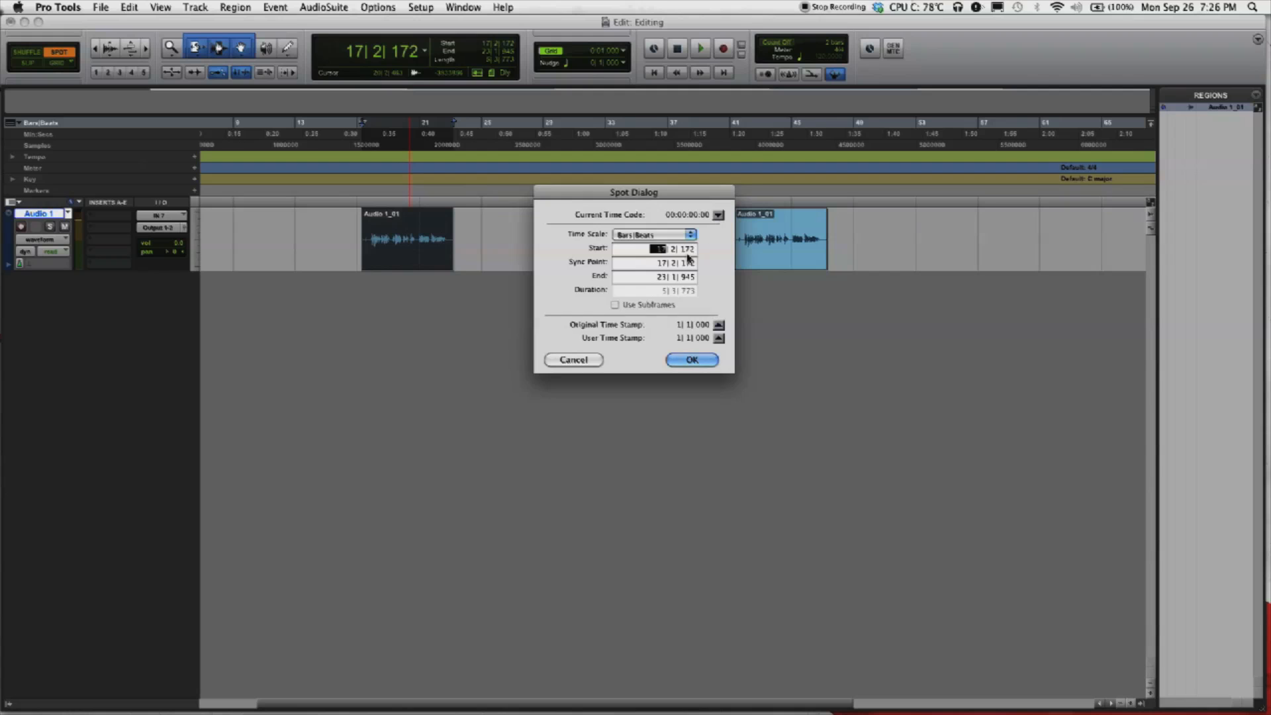
Try the Min:Secs, Feet+Frames, Time Code and Samples time scales in the Spot Dialog
left_click(687, 236)
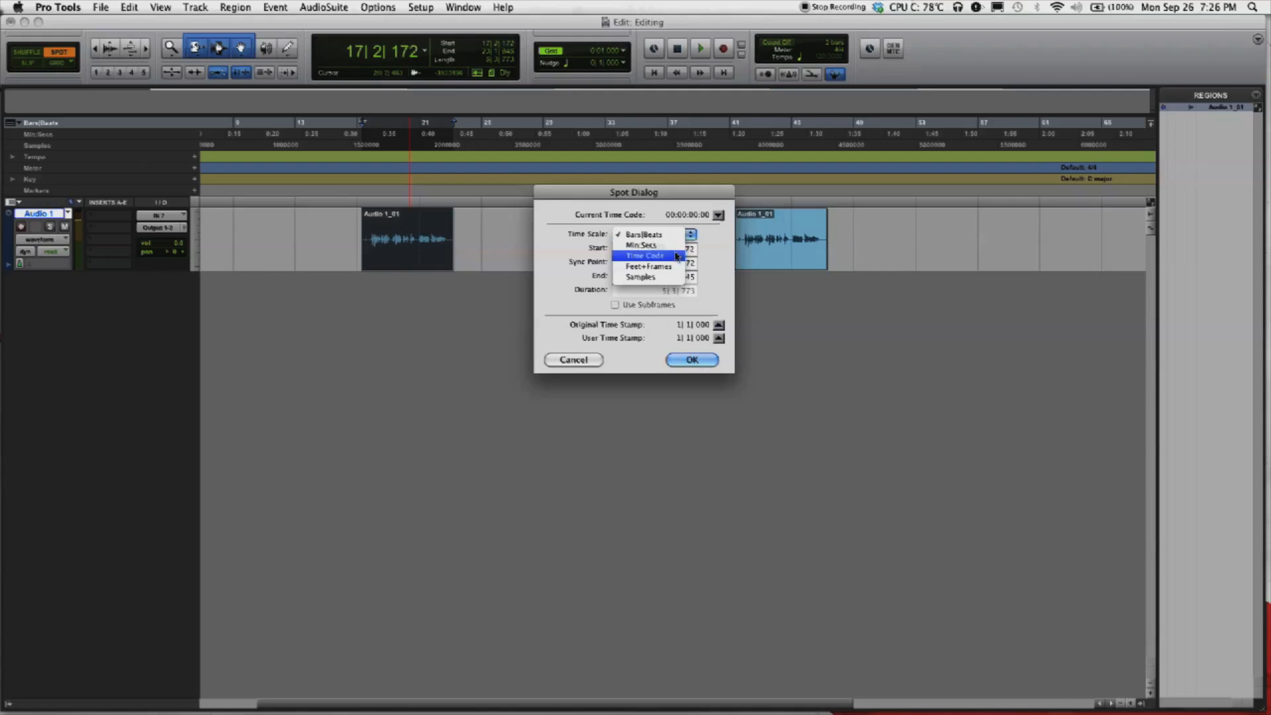
left_click(665, 246)
left_click(687, 235)
left_click(665, 257)
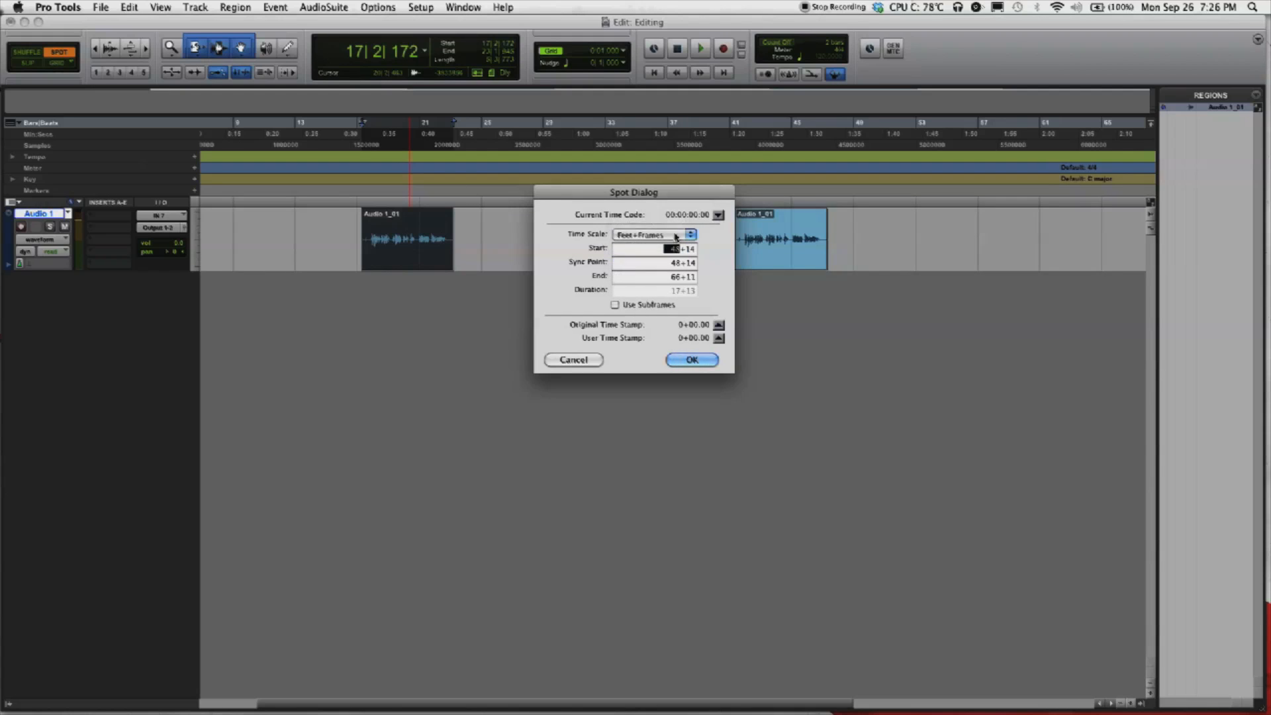
left_click(668, 235)
left_click(667, 233)
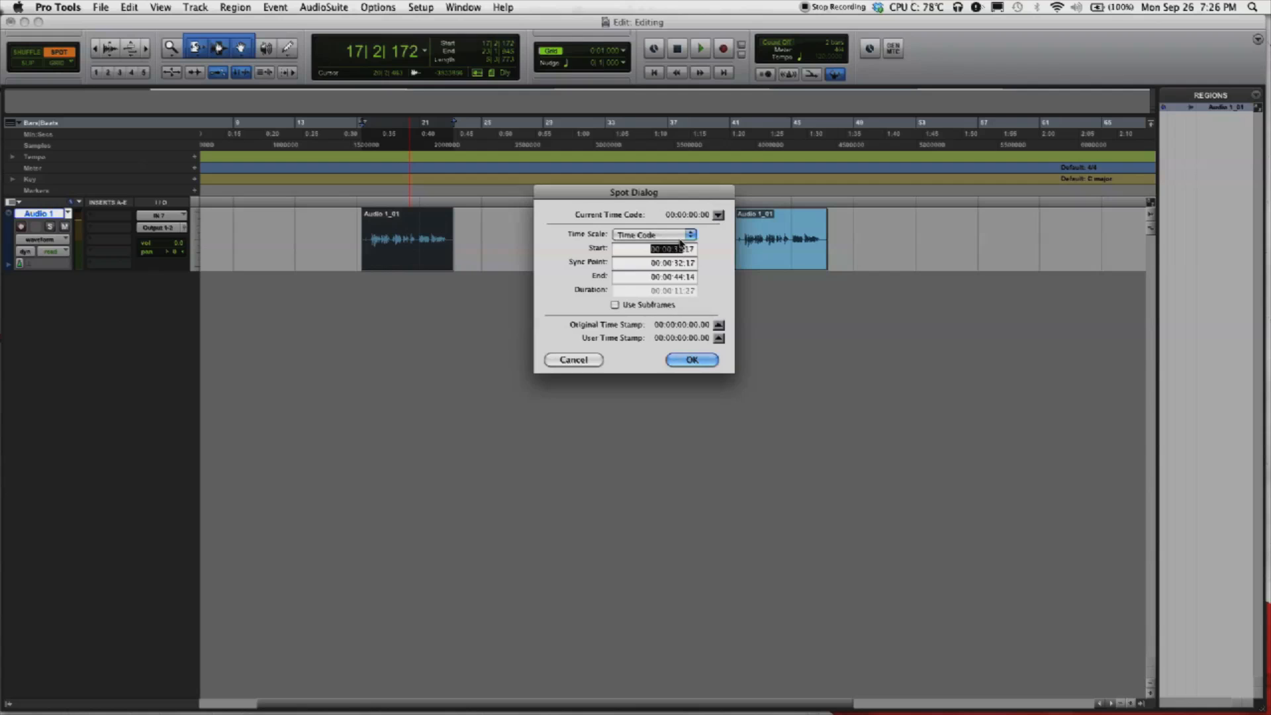
left_click(666, 234)
left_click(643, 248)
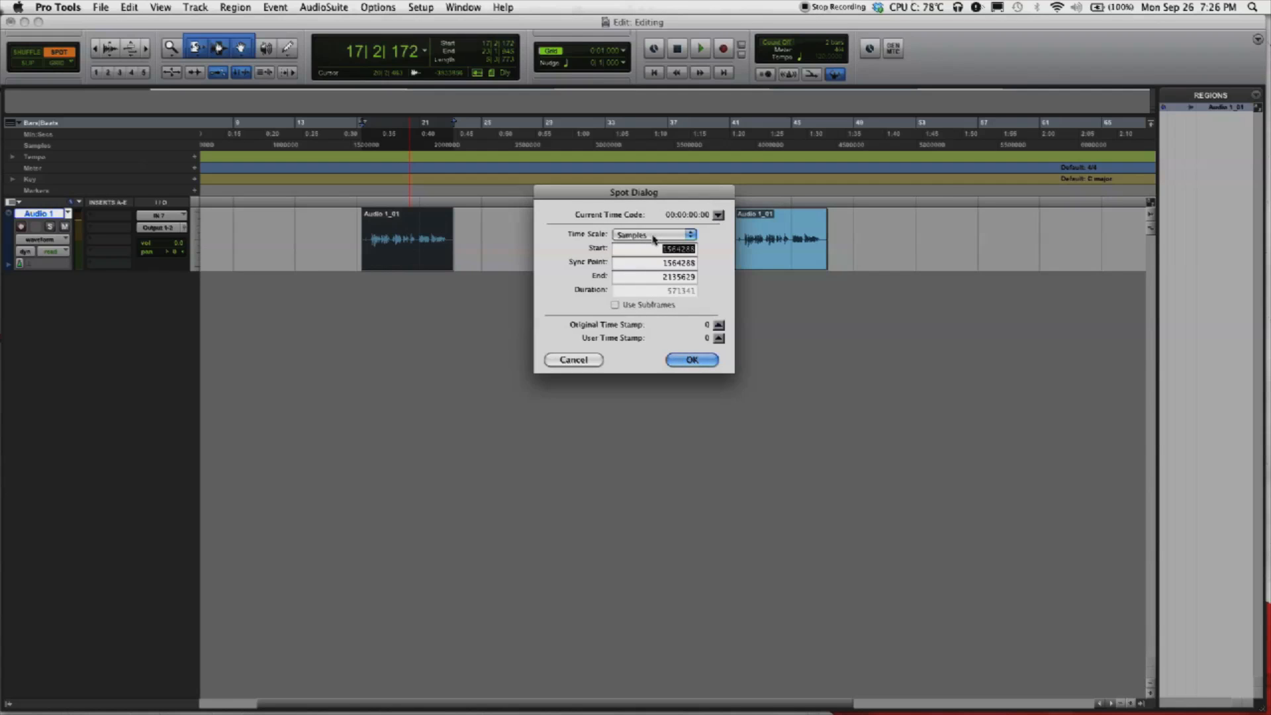
Set the Spot Dialog's time scale to Bars|Beats and spot the first region's start to 15|1|000
left_click(654, 235)
left_click(649, 190)
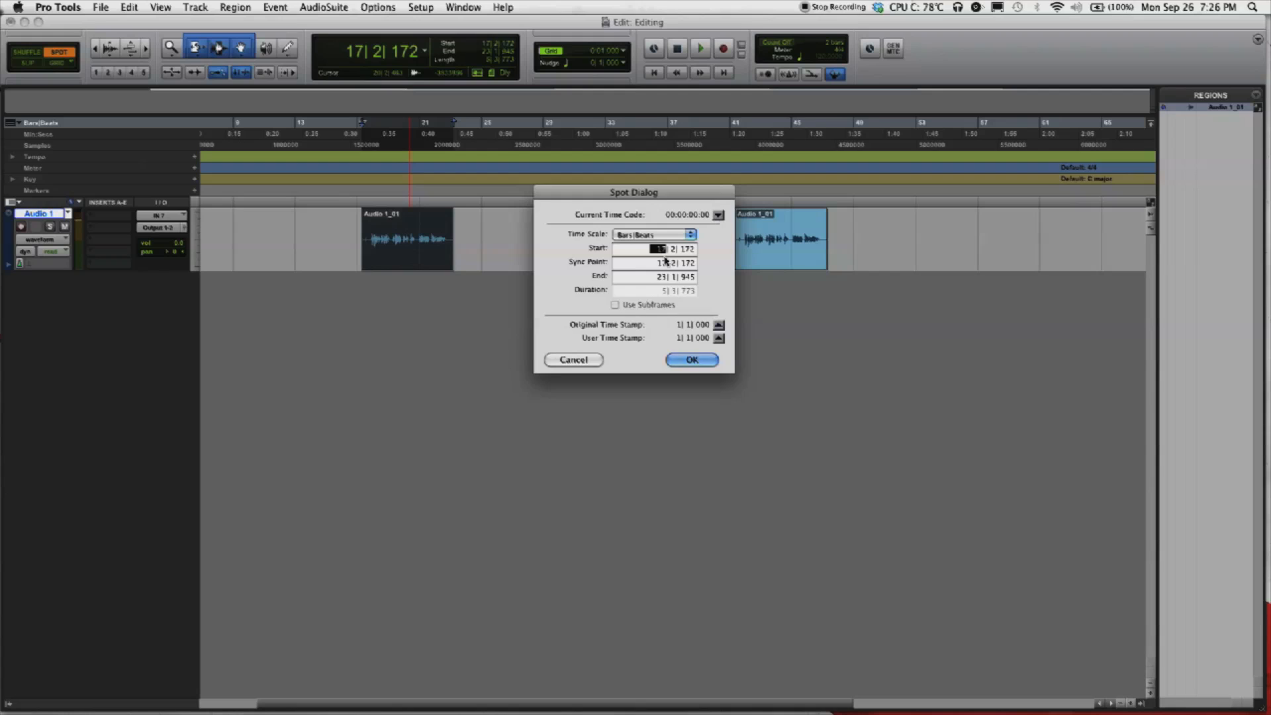
type("15| 1| 000")
key("Return")
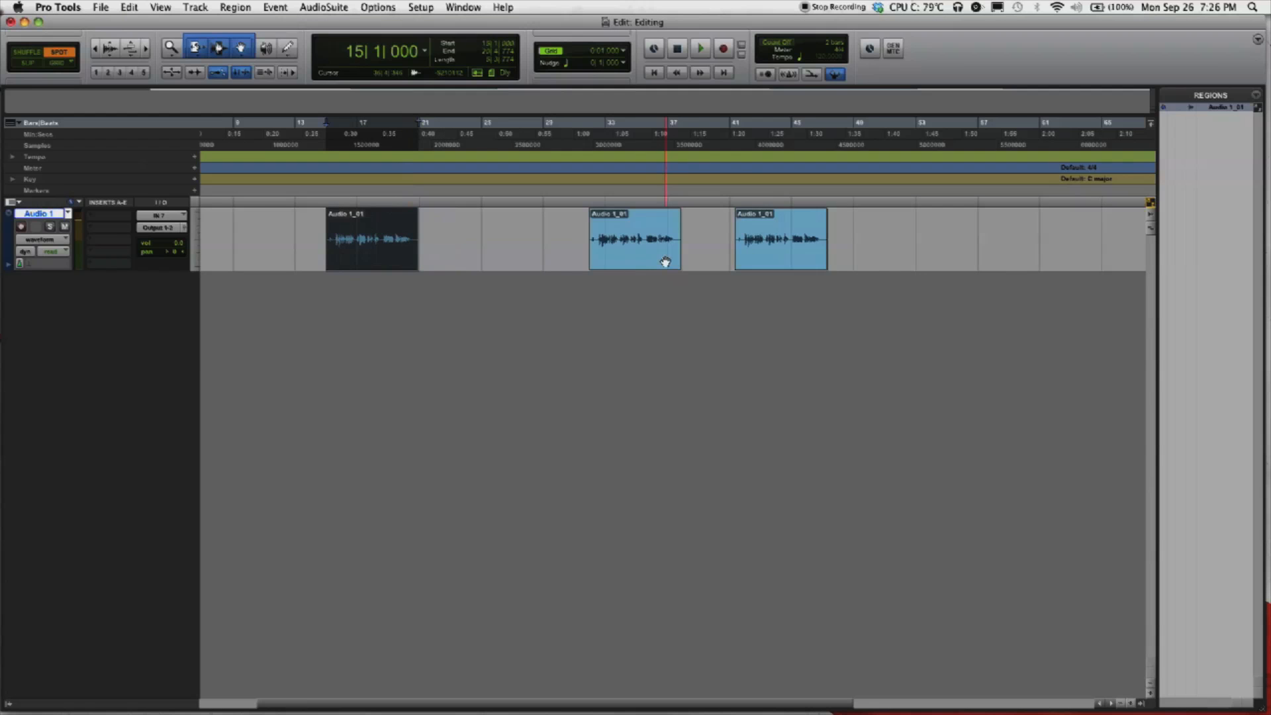
Reopen the first region's Spot Dialog to examine its start, sync point and end fields, then close it
left_click(374, 246)
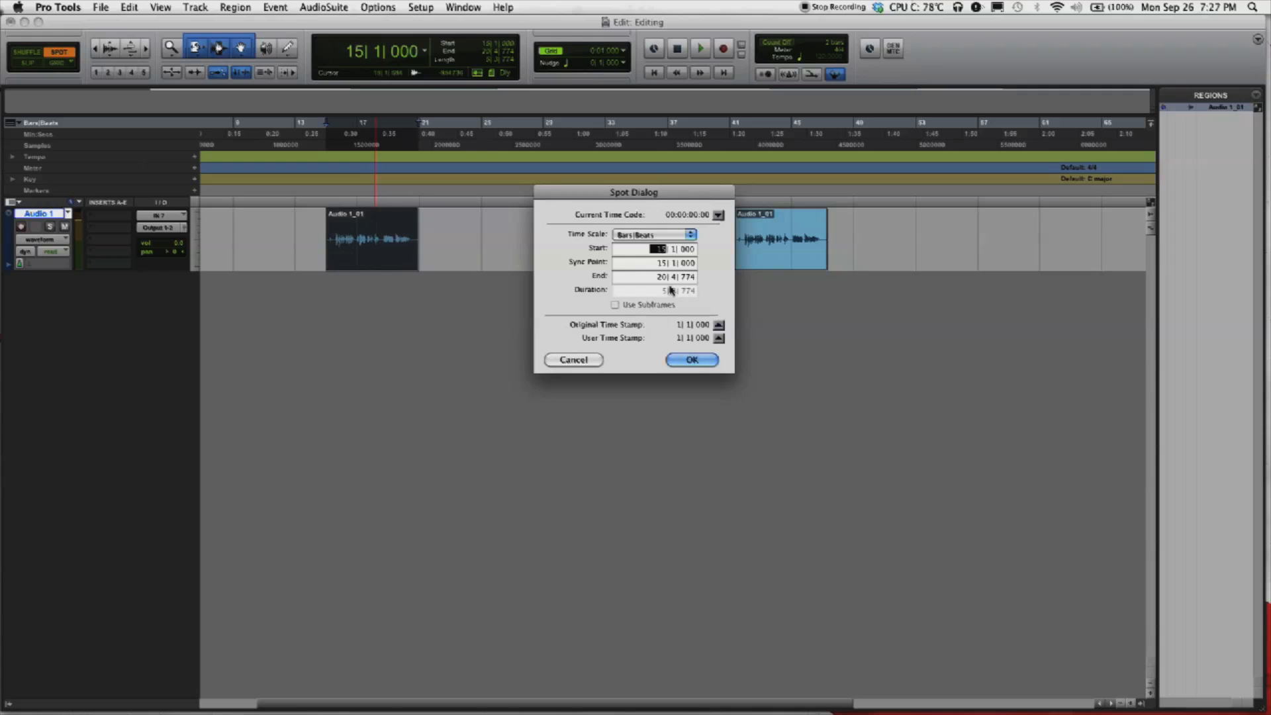
left_click(671, 250)
left_click(688, 363)
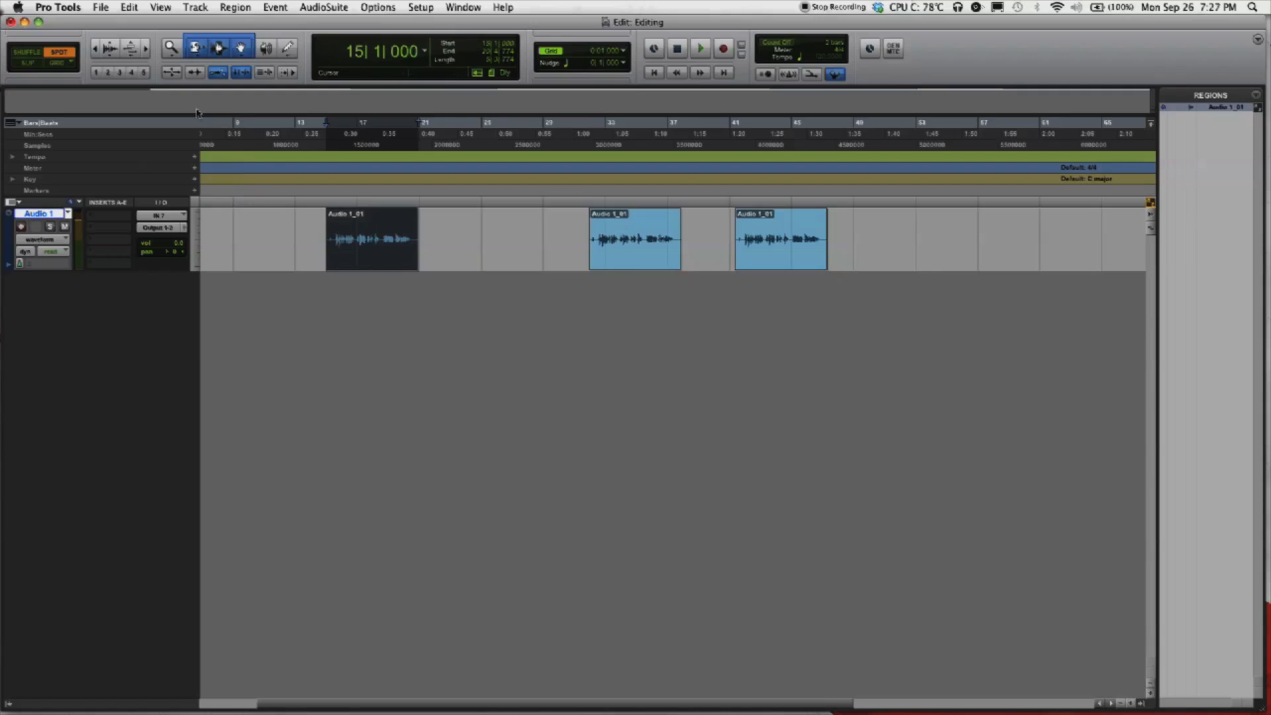
Switch to Absolute Grid mode and move the first region to 17|3|000
left_click(64, 67)
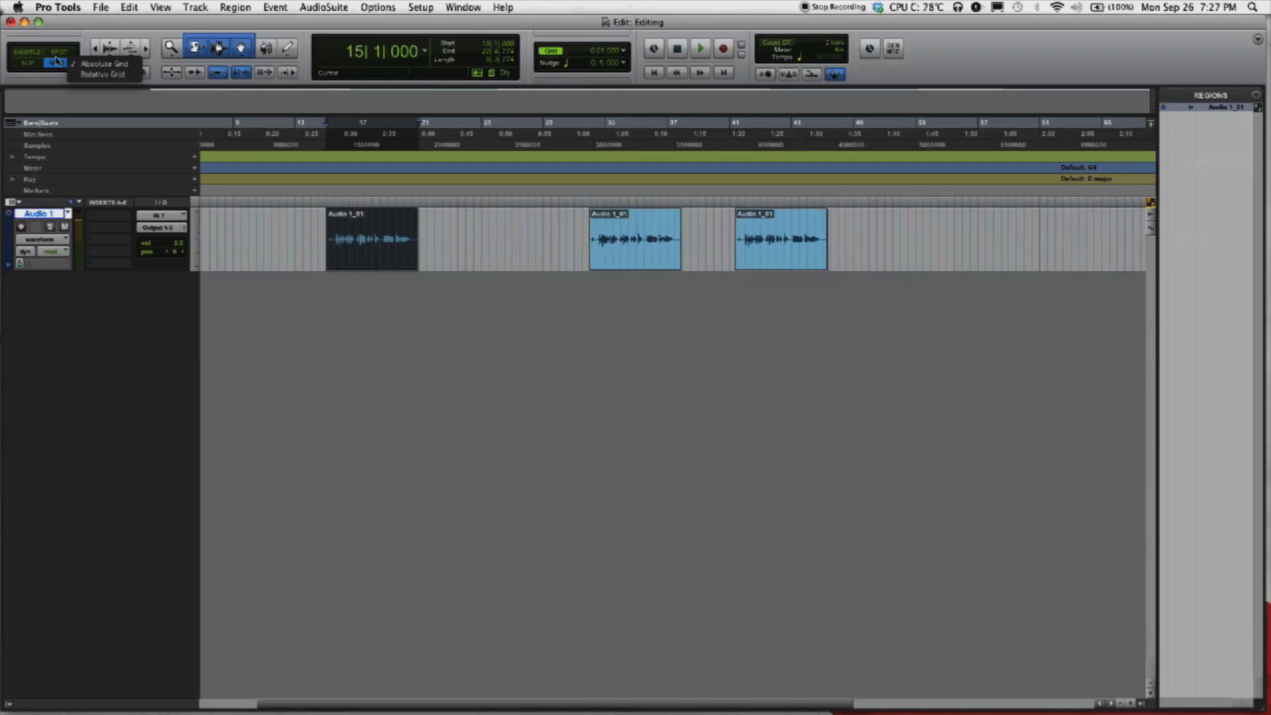
left_click(93, 65)
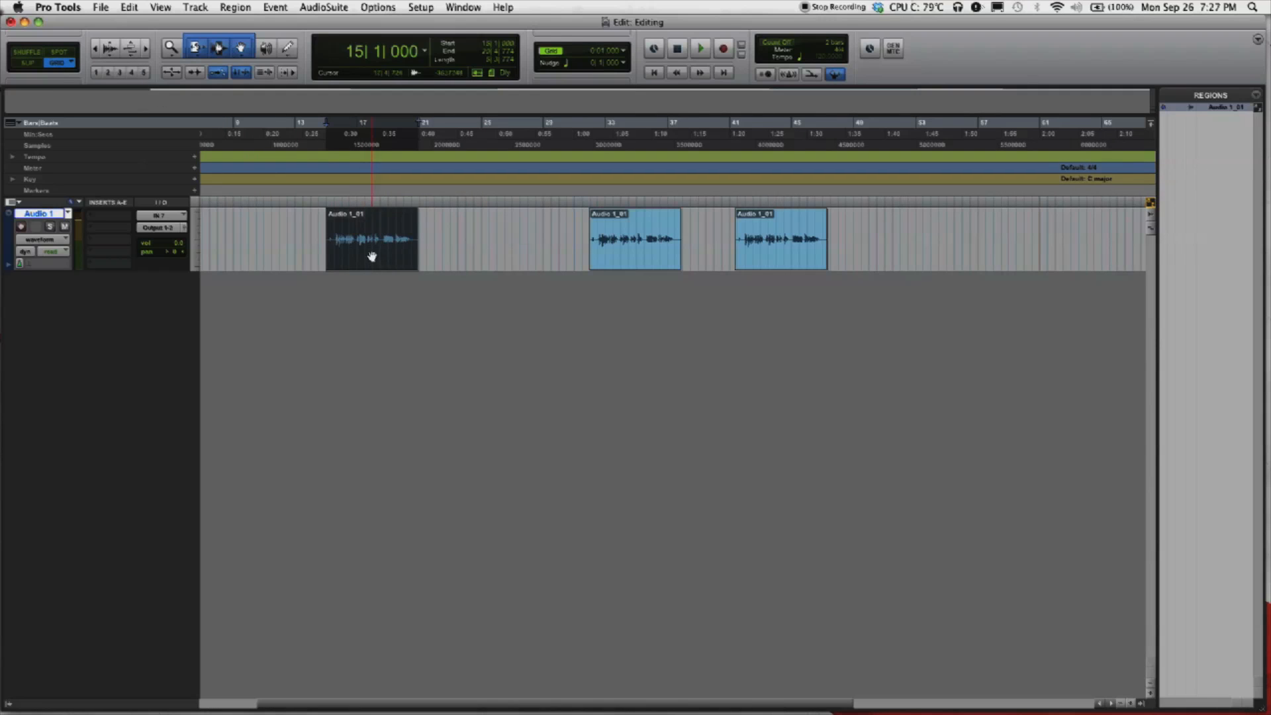
left_click_drag(363, 251, 403, 252)
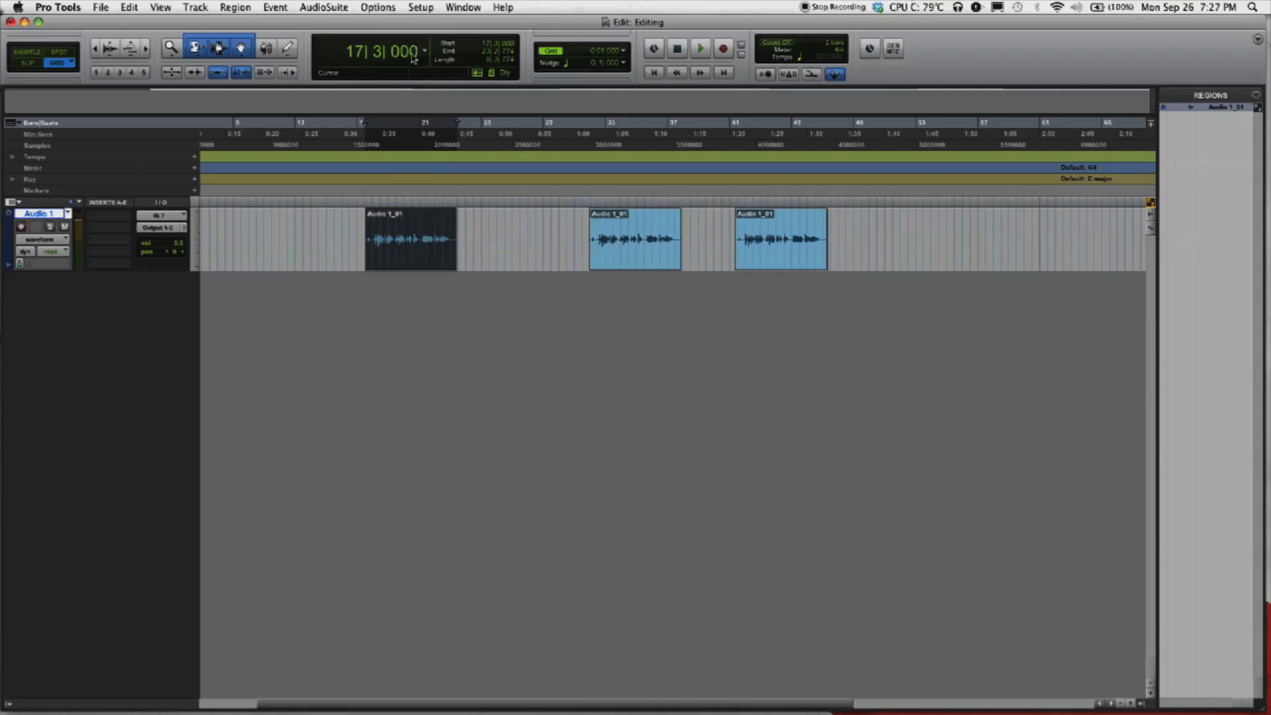
Set the grid scale to Bars|Beats with a 1/4 note grid value
left_click(624, 53)
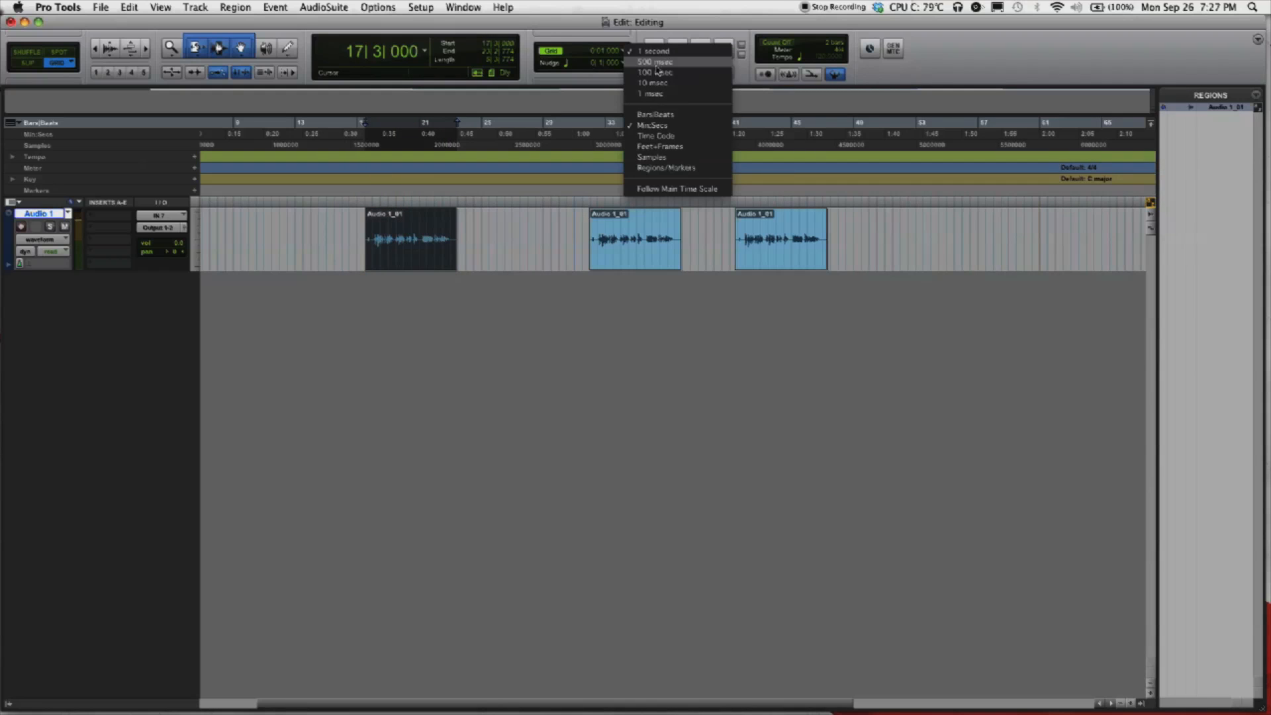
left_click(656, 115)
left_click(626, 52)
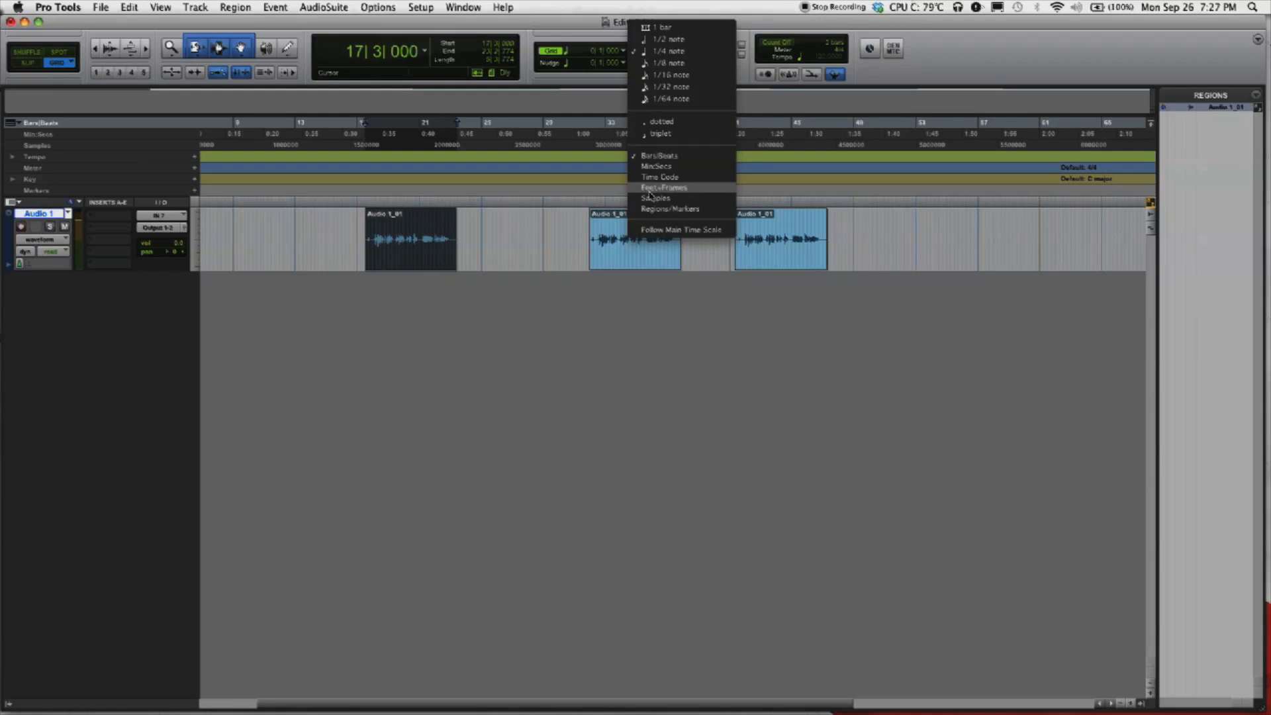
left_click(678, 53)
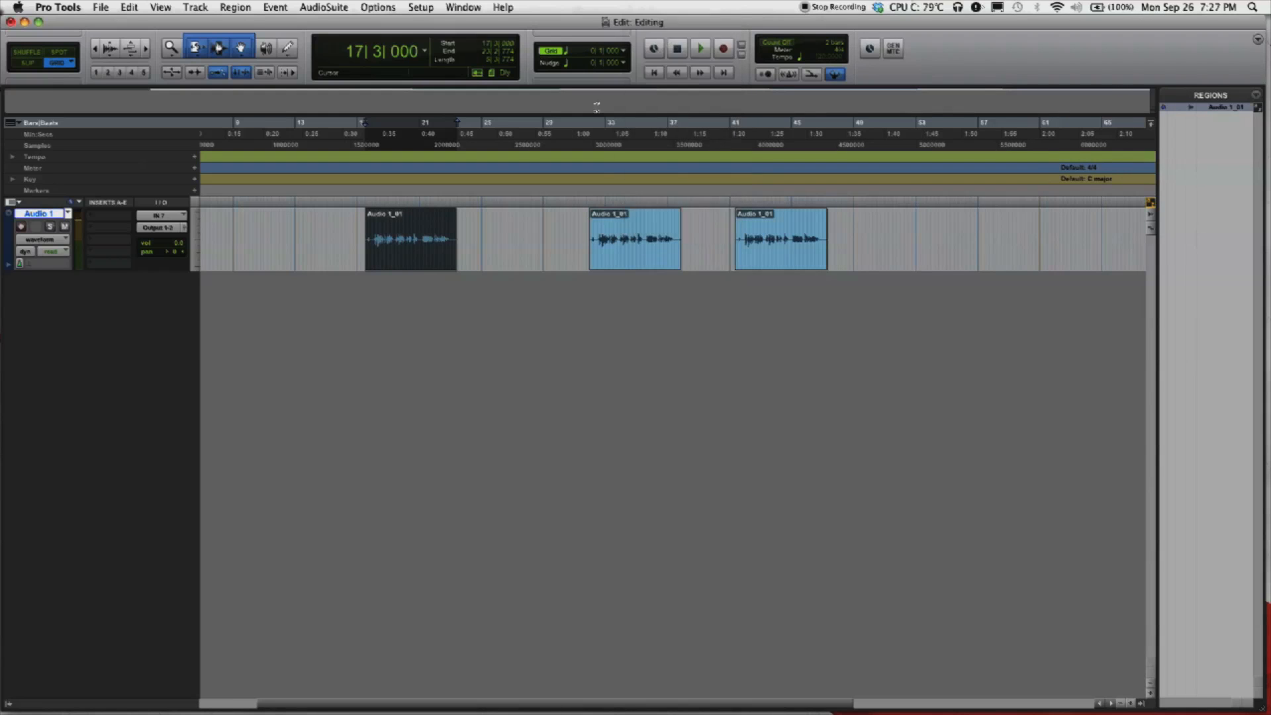
Move the first region along the quarter-note grid to 20|4|000
left_click(419, 252)
left_click_drag(423, 253, 526, 196)
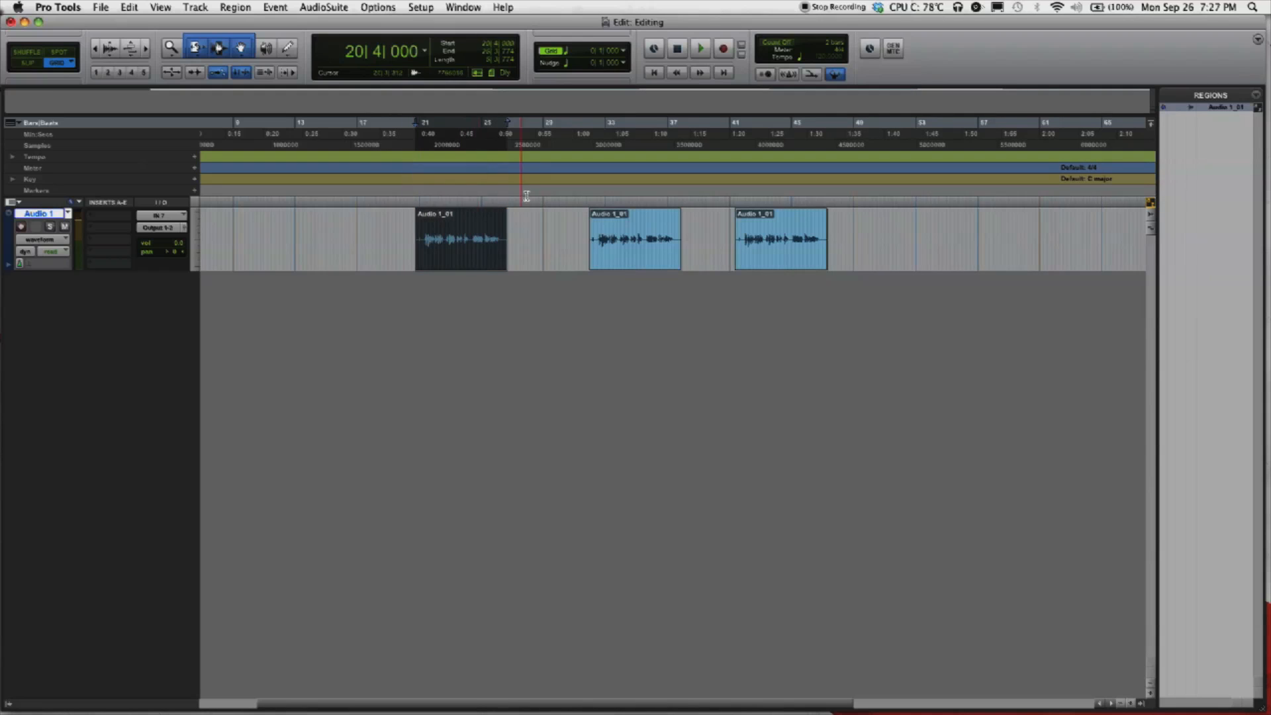
Set the grid scale to Samples with a value of 10000 samples and move the first region along it to 20|4|160
left_click(624, 52)
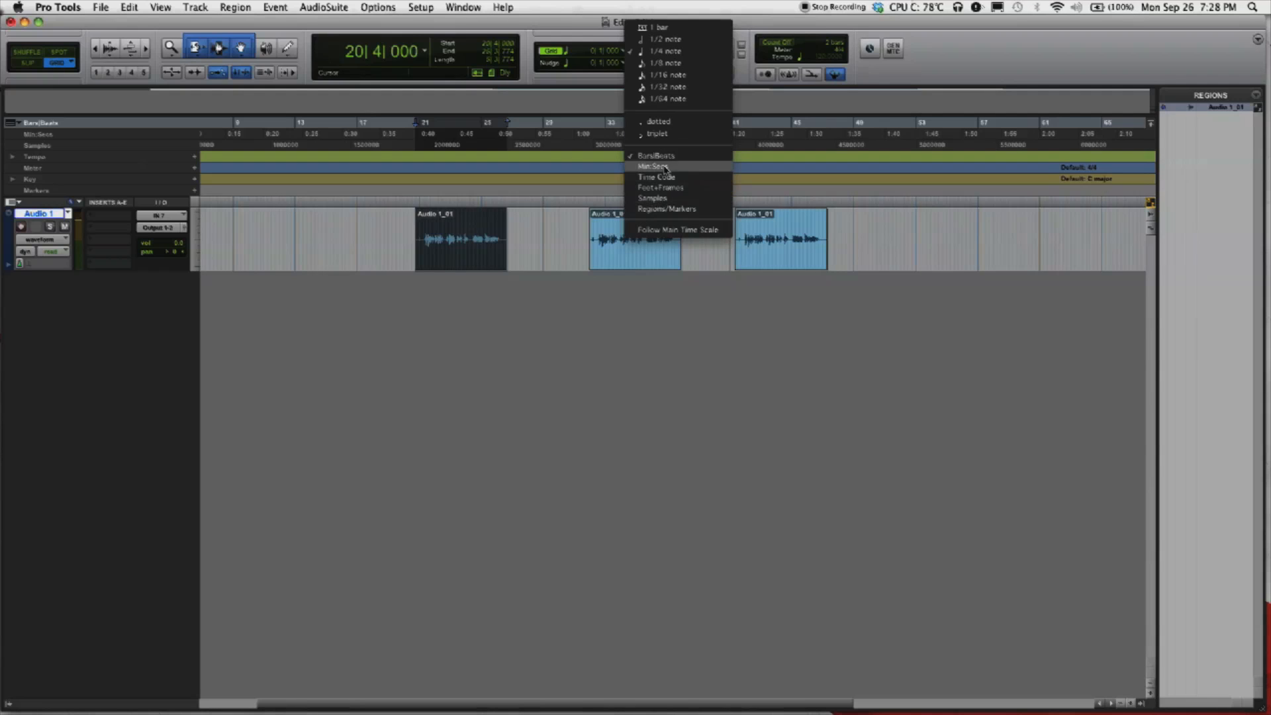
left_click(663, 200)
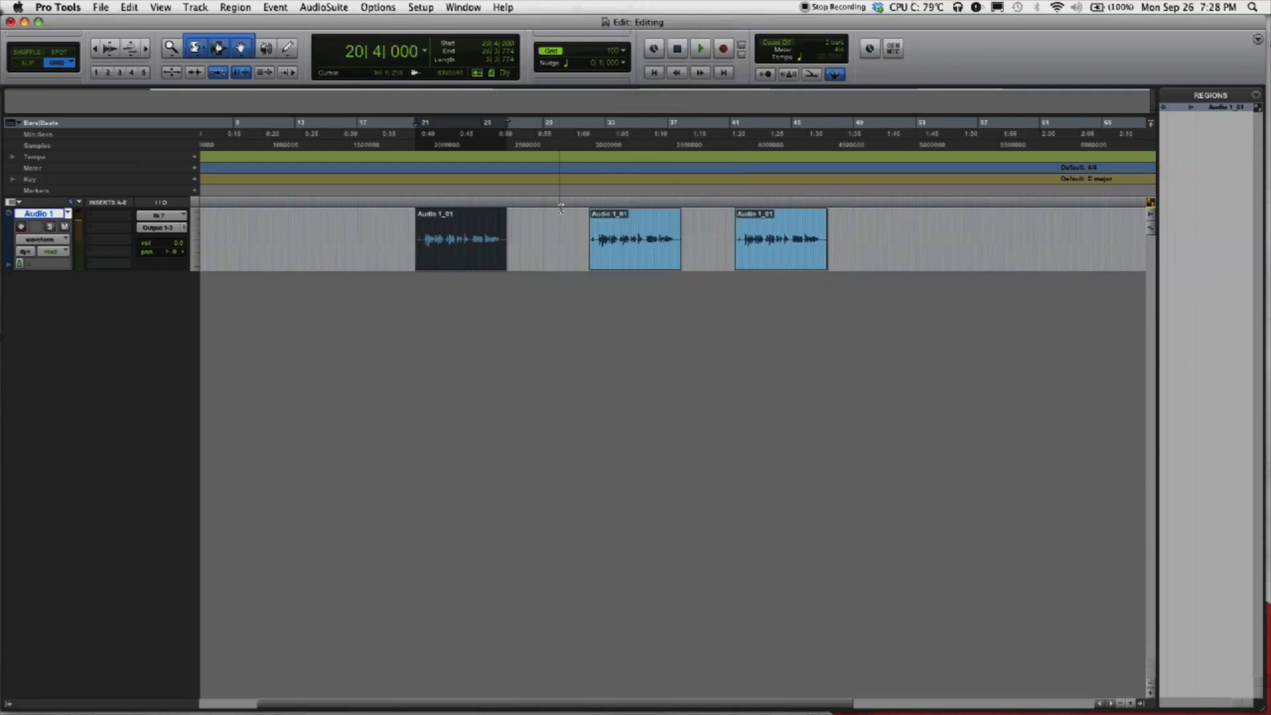
left_click(624, 51)
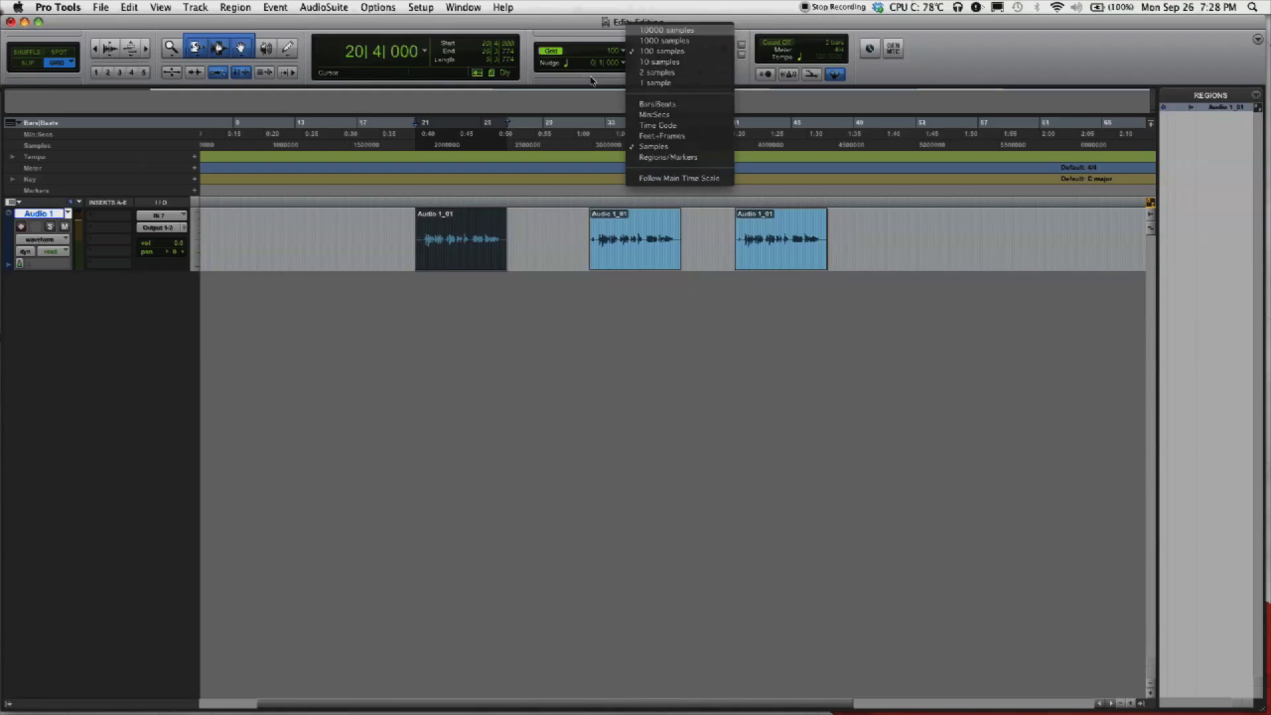
left_click(664, 30)
left_click_drag(476, 248, 517, 249)
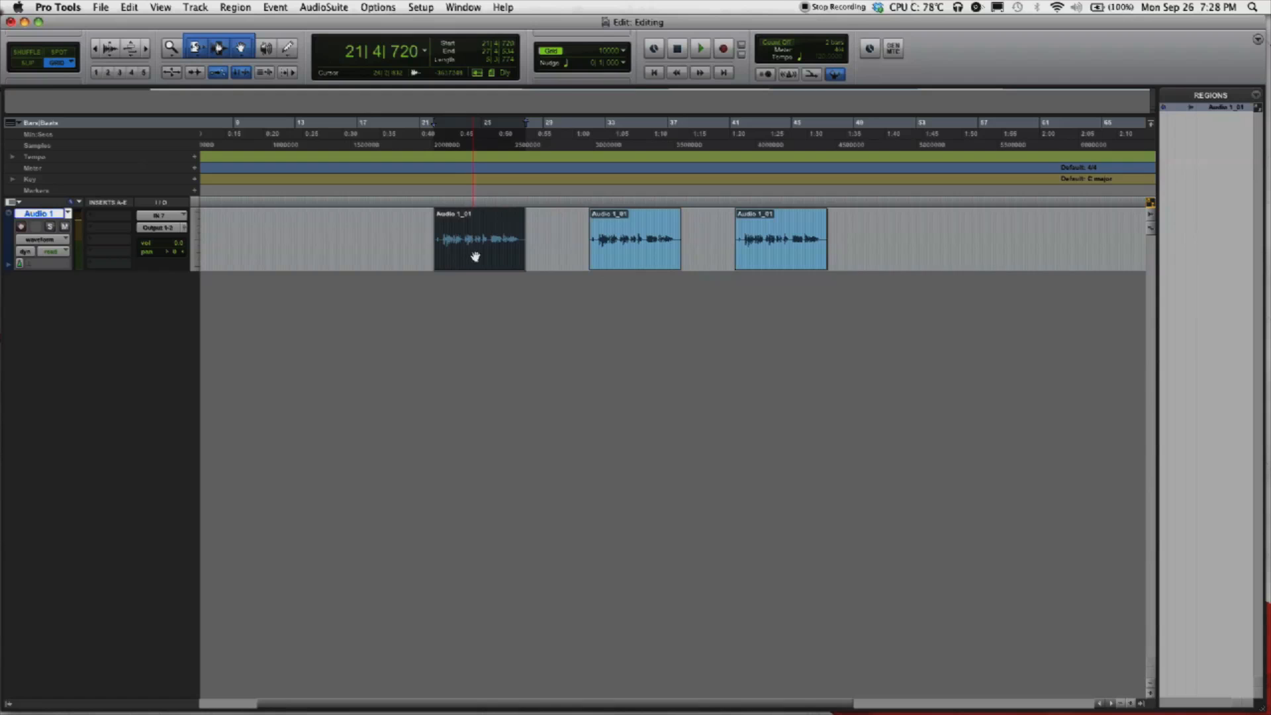
left_click_drag(481, 257, 453, 250)
Inspect the sample grid closely at the first region's start and move the region along it to 19|1|880
key("ctrl+5")
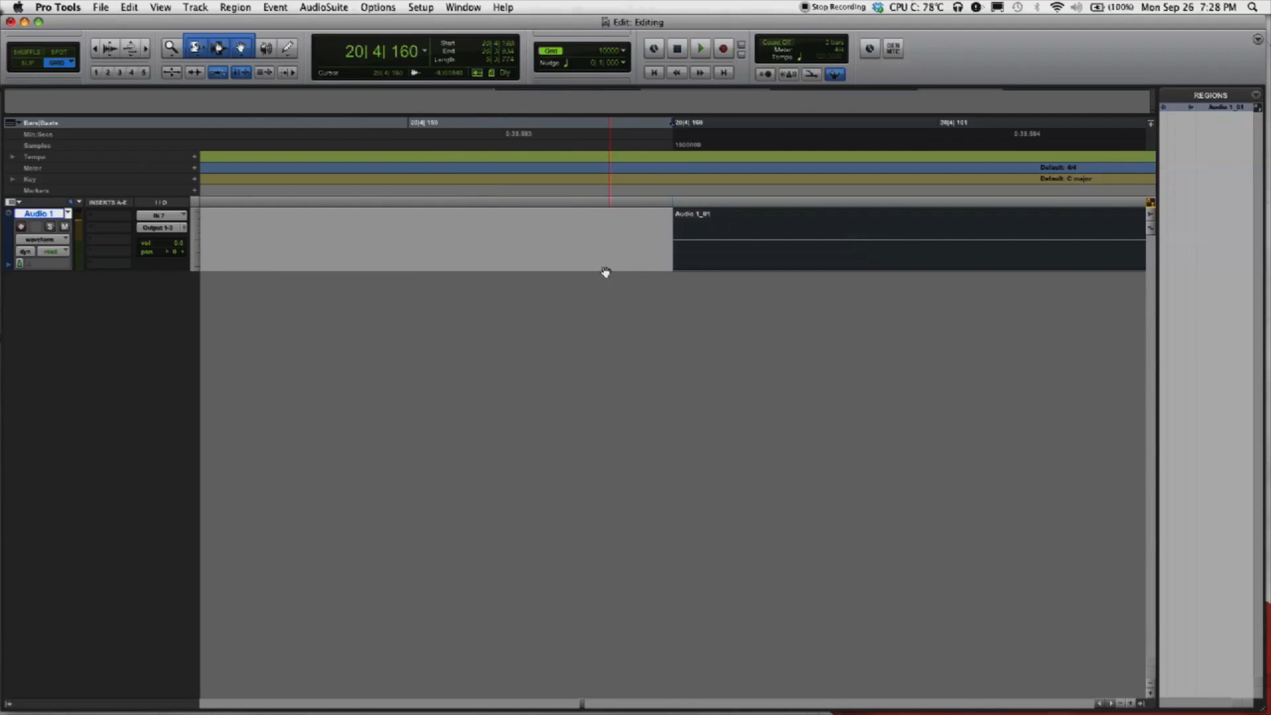
key("ctrl+4")
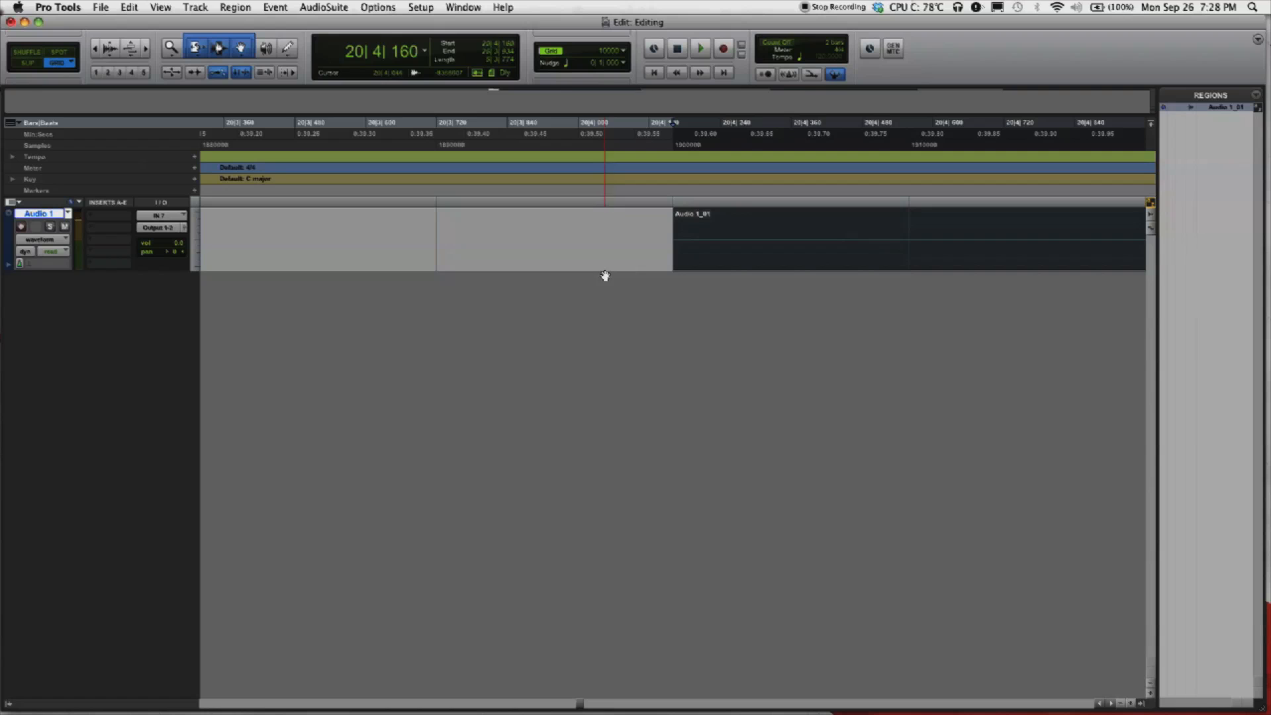
key("ctrl+bracketleft")
key("ctrl+bracketleft")
key("ctrl+bracketleft")
key("ctrl+bracketleft")
key("ctrl+bracketleft")
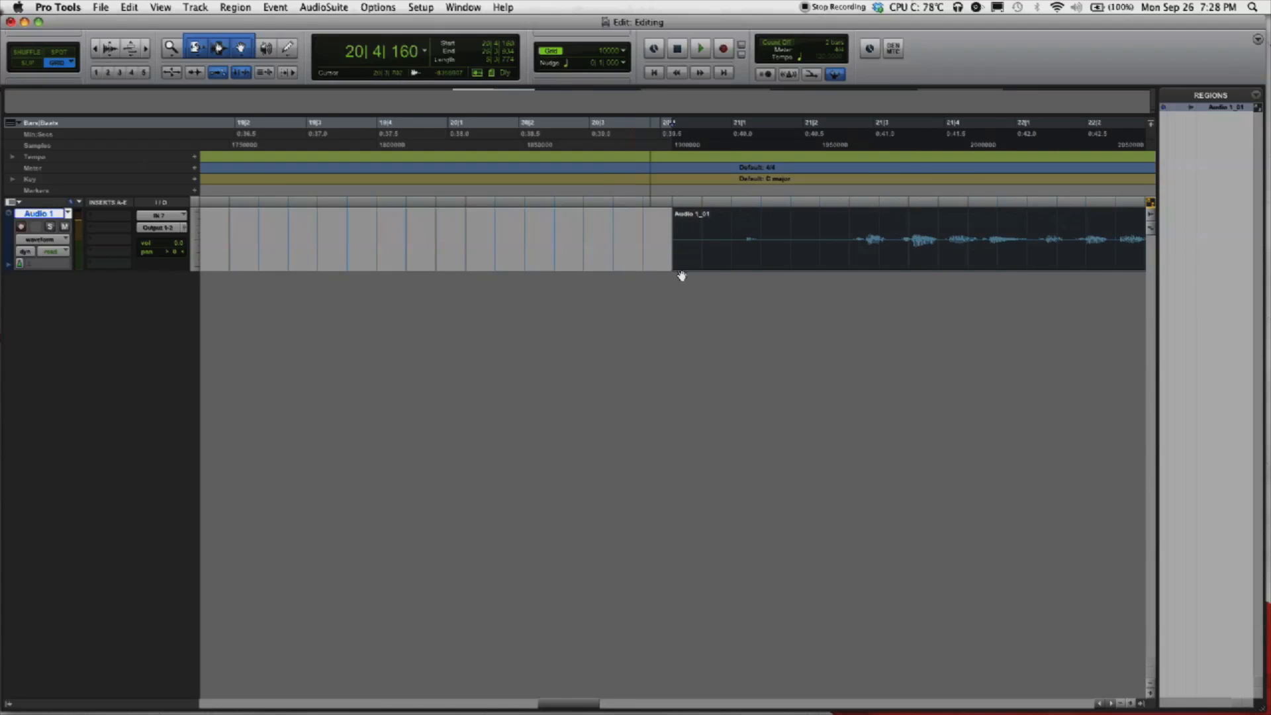
left_click_drag(741, 251, 626, 258)
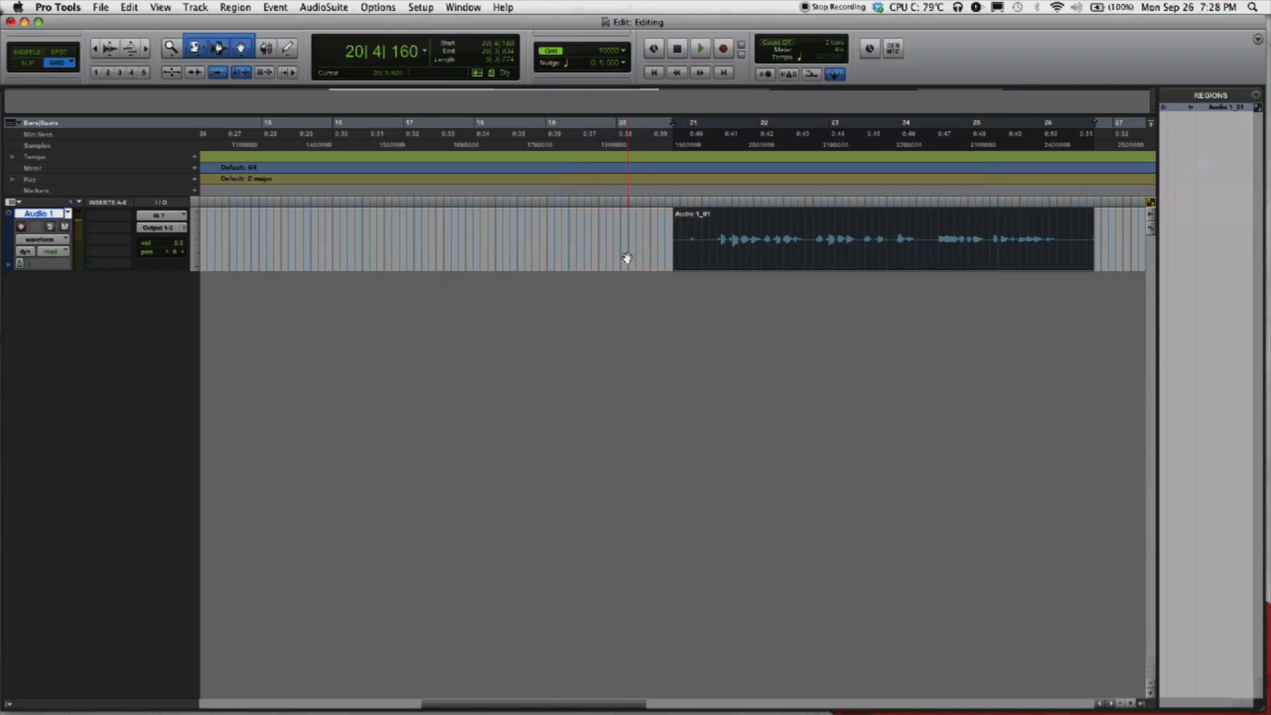
Return the grid scale to Bars|Beats with a 1/4 note grid value
left_click(623, 53)
left_click(657, 132)
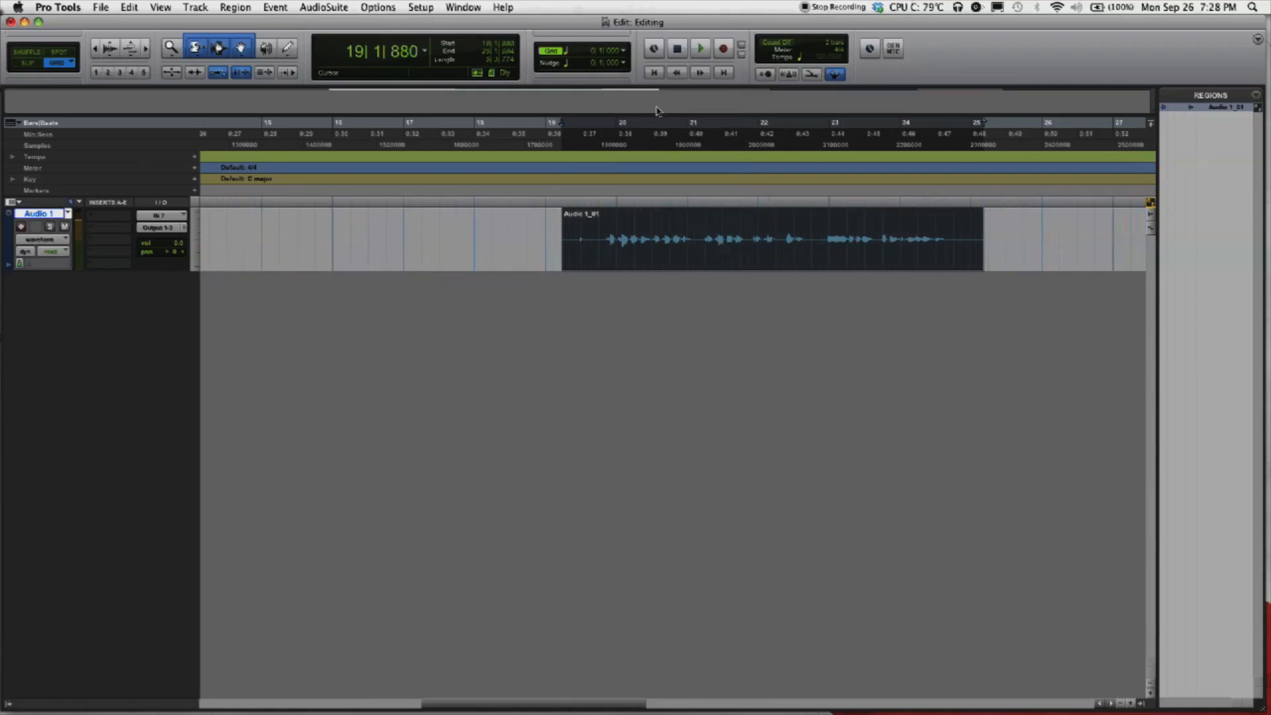
left_click(622, 54)
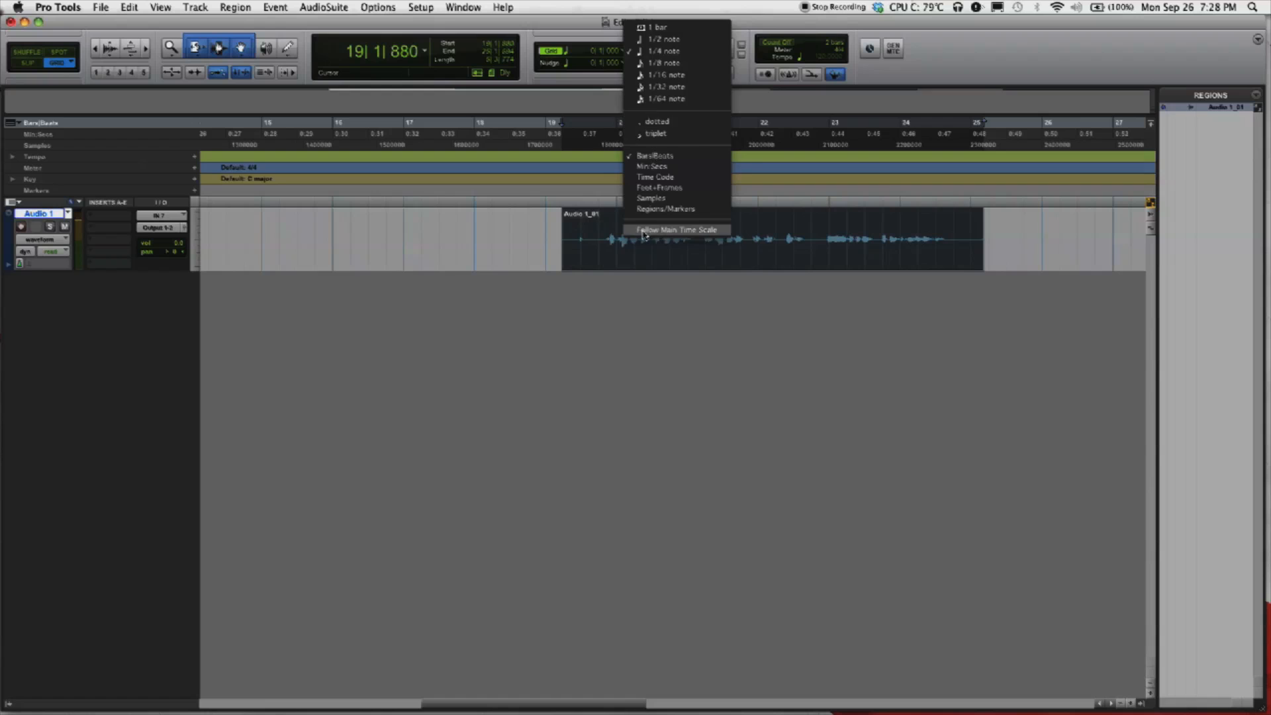
left_click(607, 263)
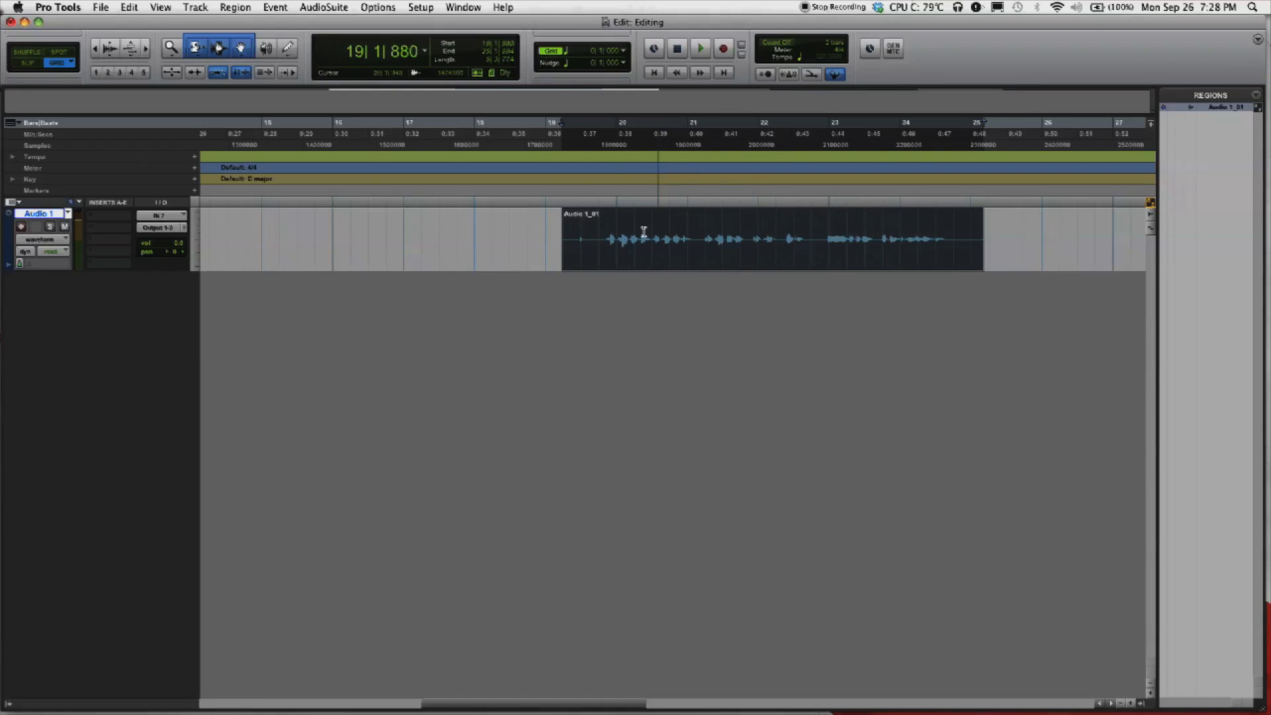
Switch to Relative Grid mode and move the second region in quarter-note increments to 32|2|817
left_click(56, 64)
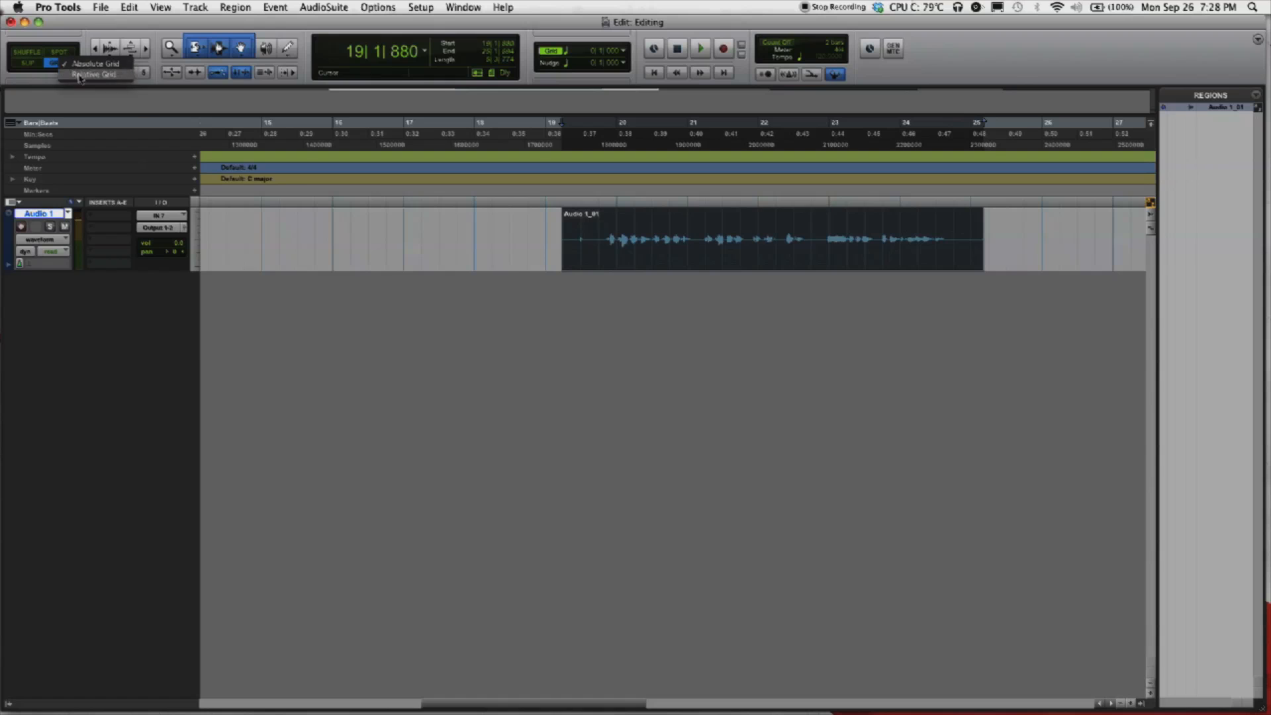
left_click(77, 74)
left_click(635, 253)
key("super+d")
key("super+d")
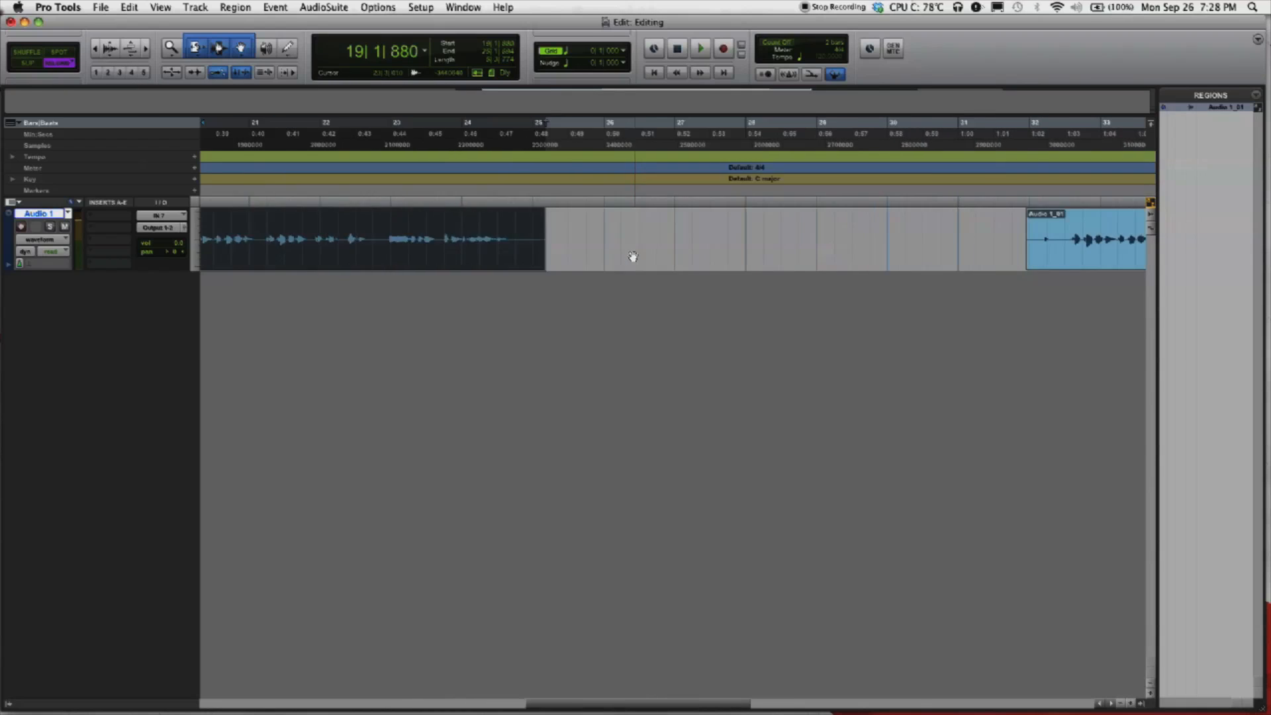
left_click(463, 252)
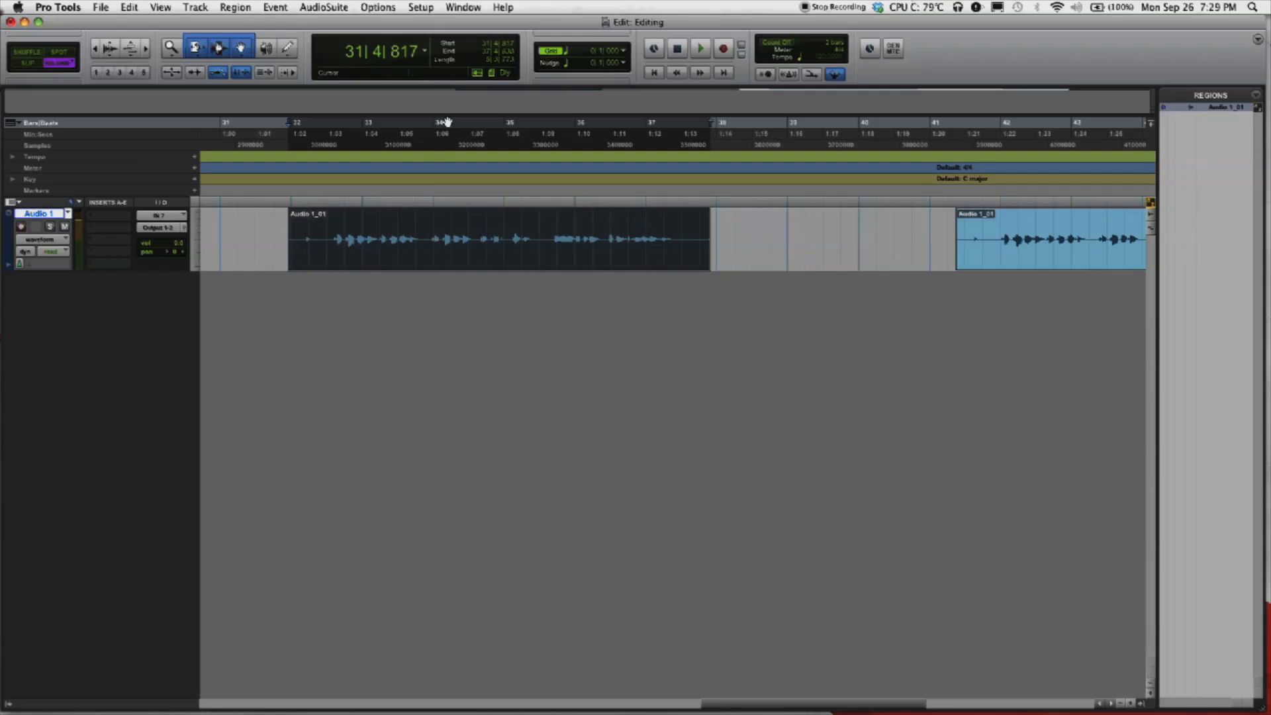
left_click(452, 252)
left_click_drag(461, 251, 465, 246)
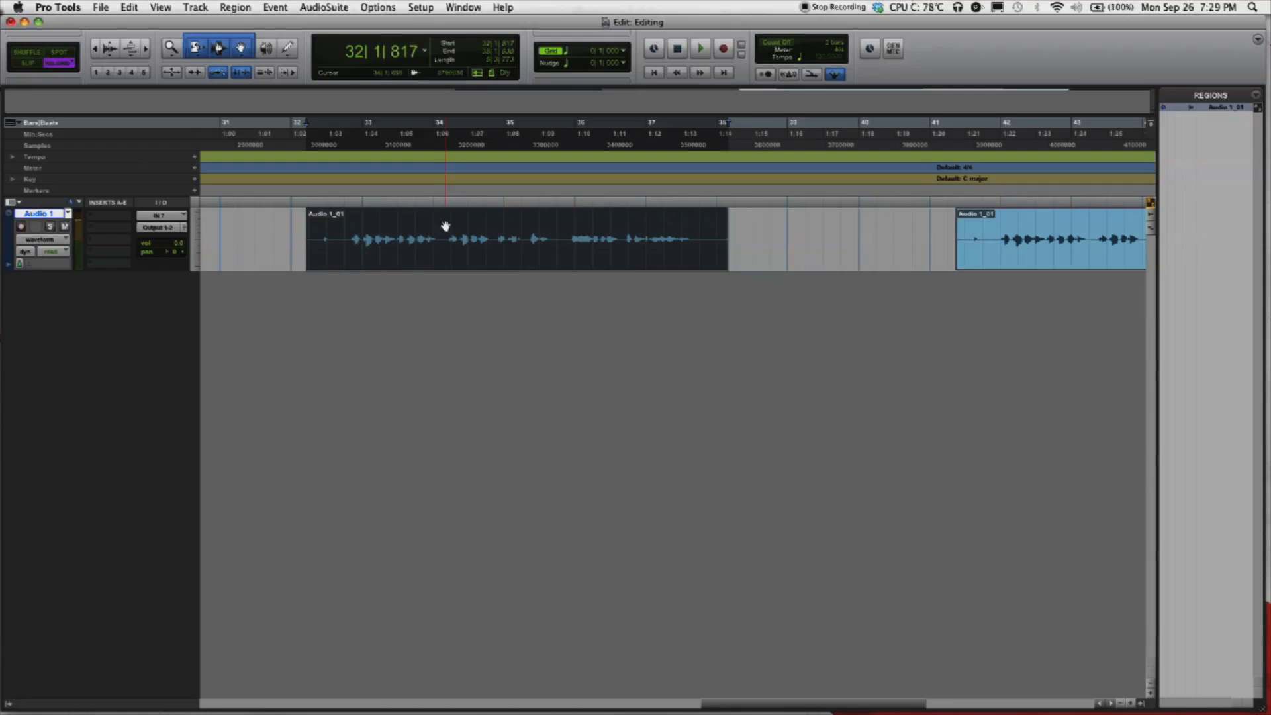
left_click_drag(445, 261, 464, 261)
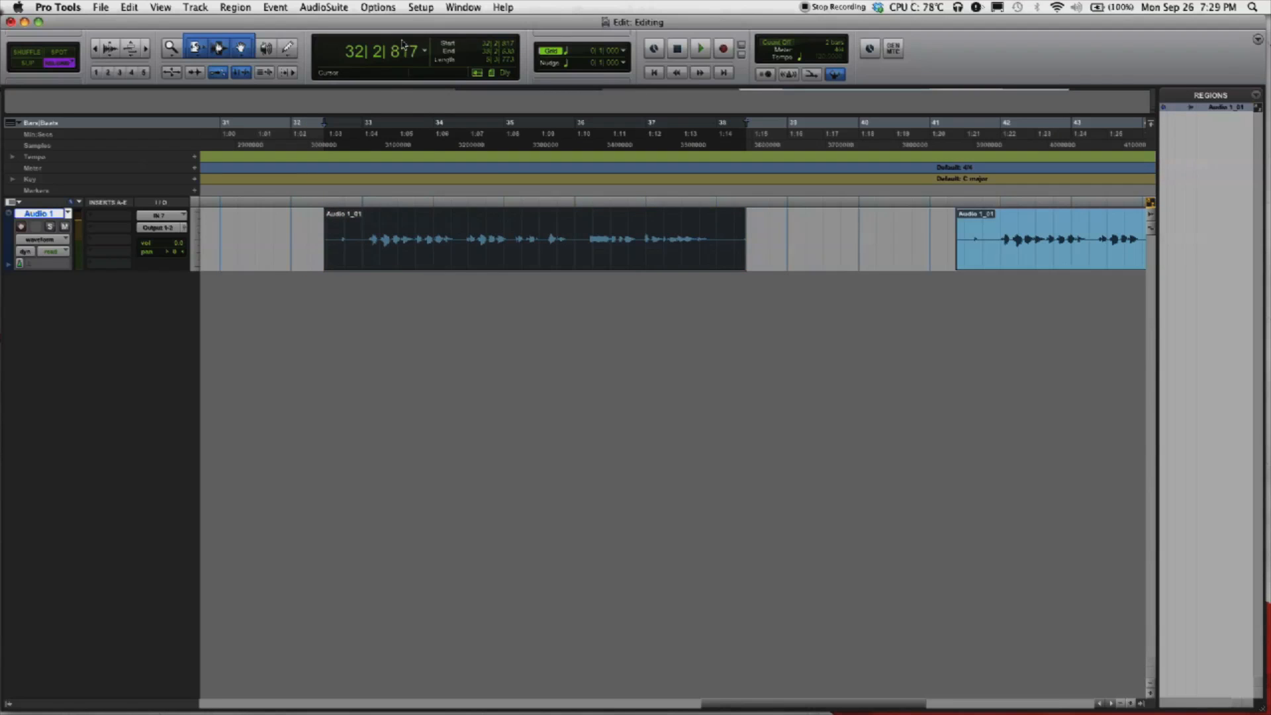
Move the second region further along the relative grid to 33|2|817
left_click(493, 249)
left_click_drag(493, 247, 548, 252)
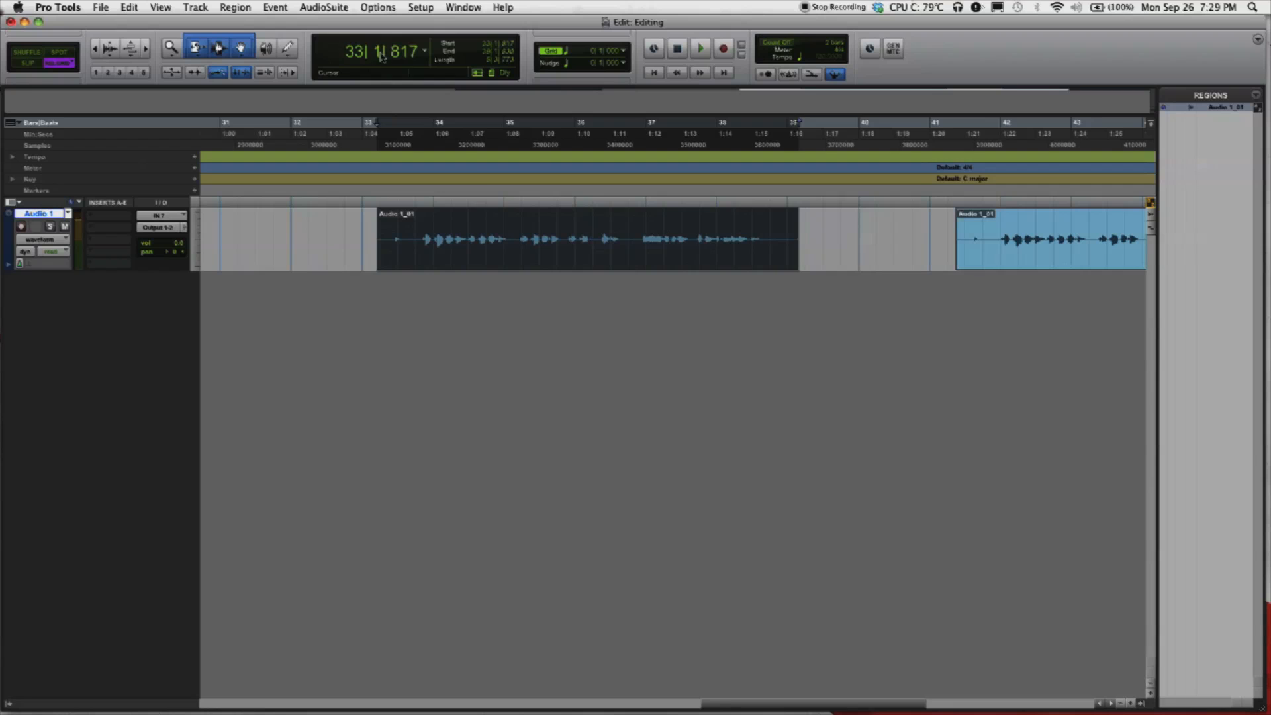
double_click(500, 230)
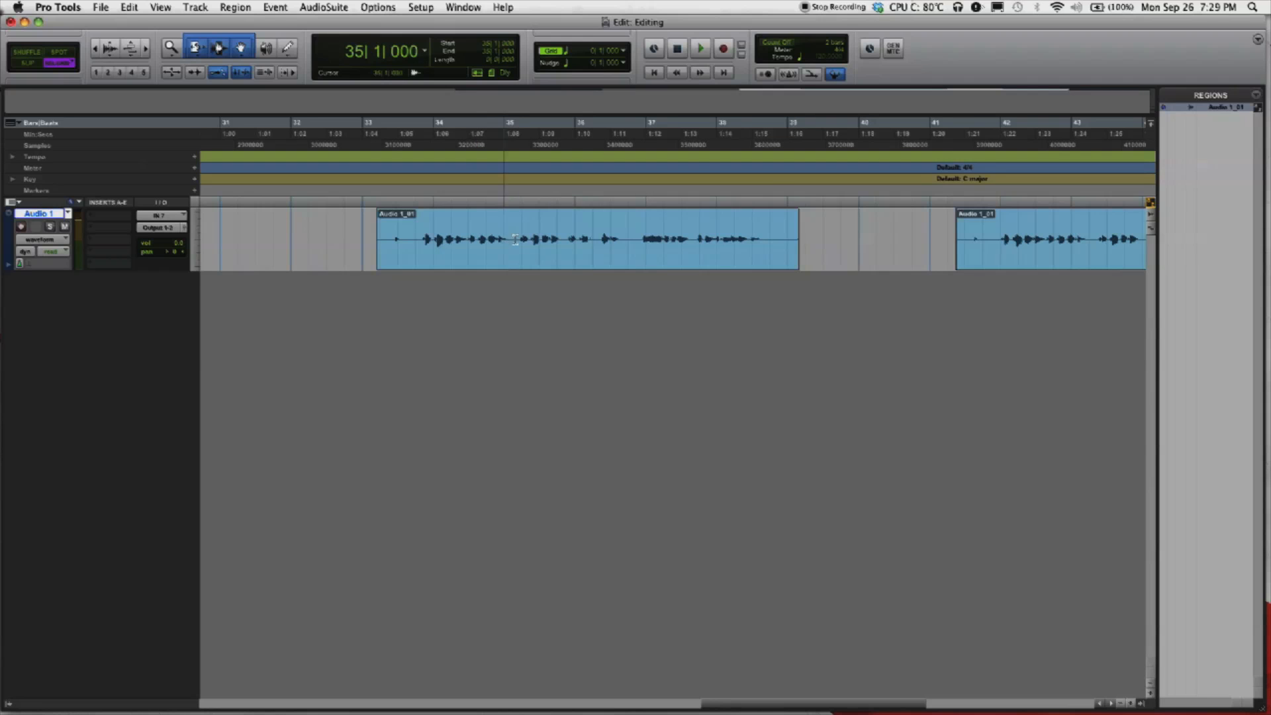
left_click(568, 263)
key("plus")
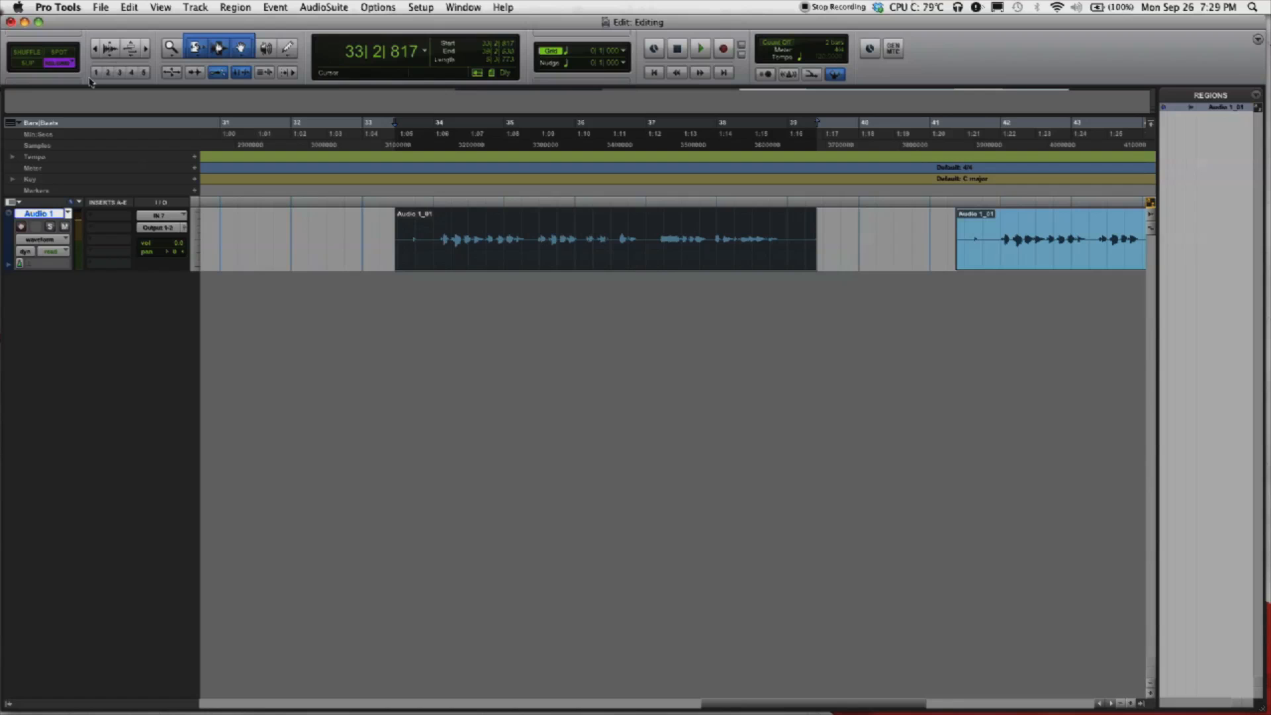
Switch to Absolute Grid mode and snap the second region's start to 33|2|000
left_click(69, 64)
left_click(69, 63)
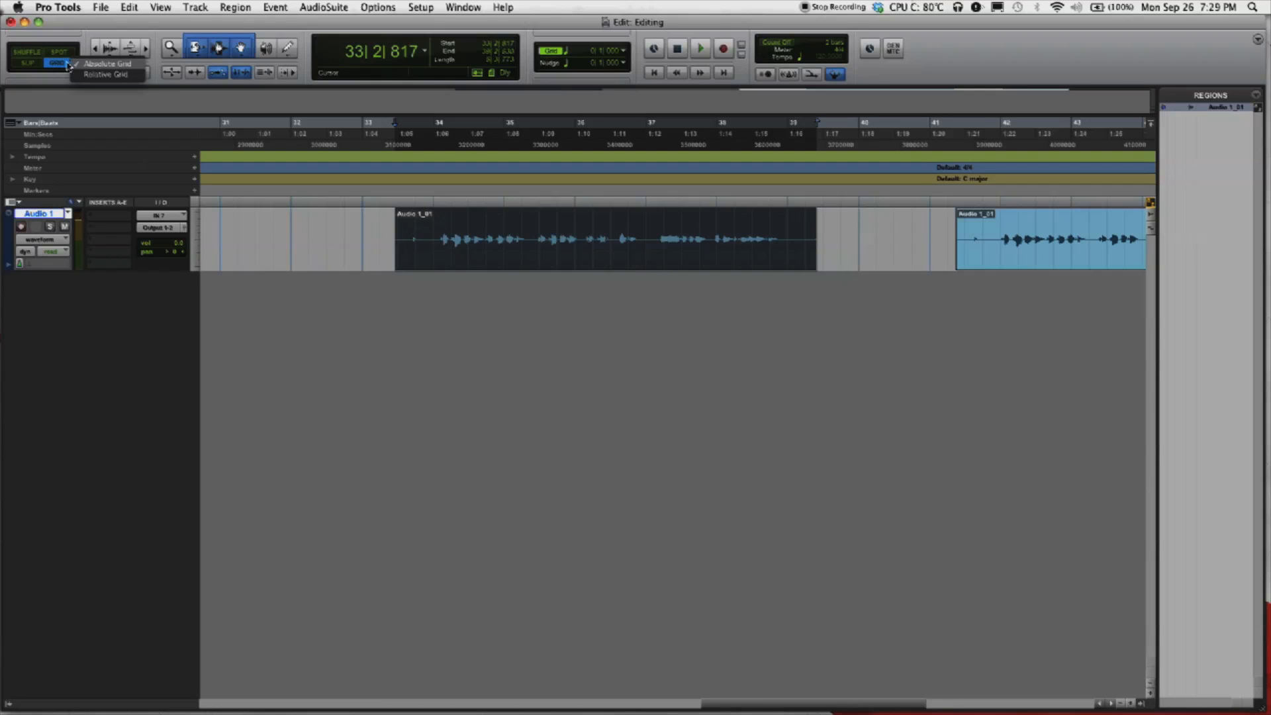
left_click(90, 64)
left_click_drag(615, 255, 595, 252)
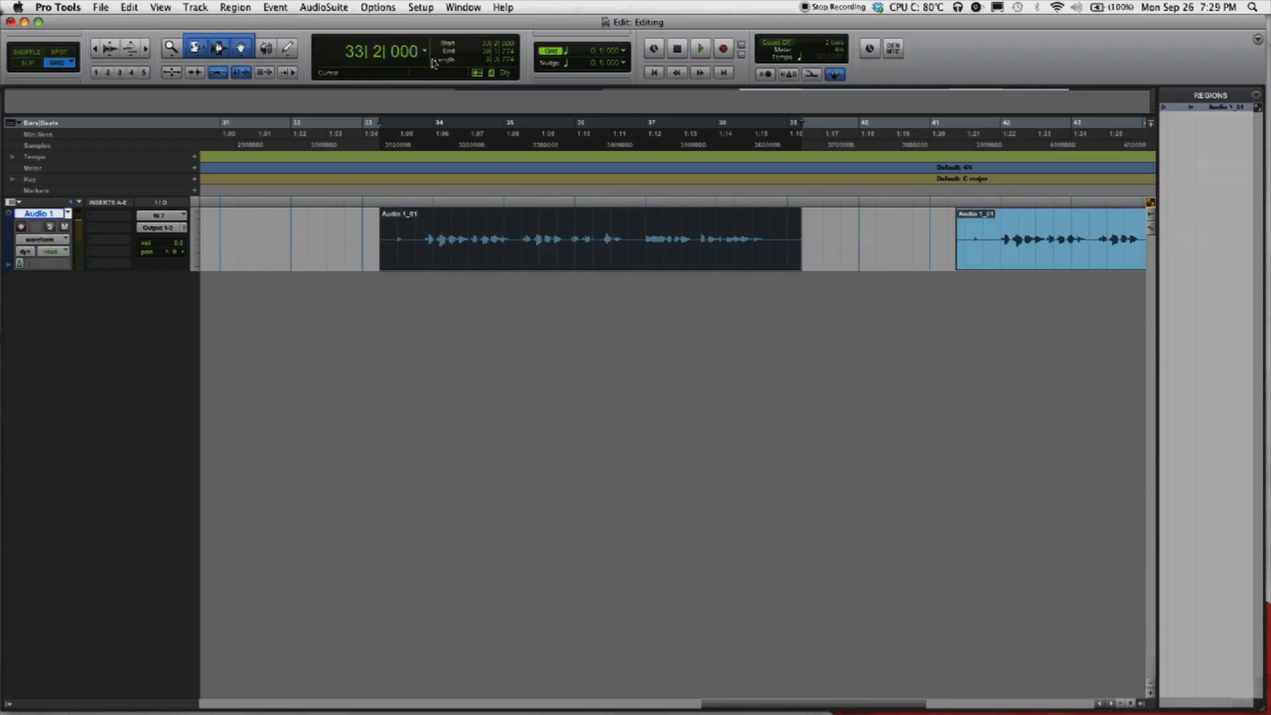
Move the second region along the absolute quarter-note grid to 34|3|000
left_click_drag(465, 251, 478, 250)
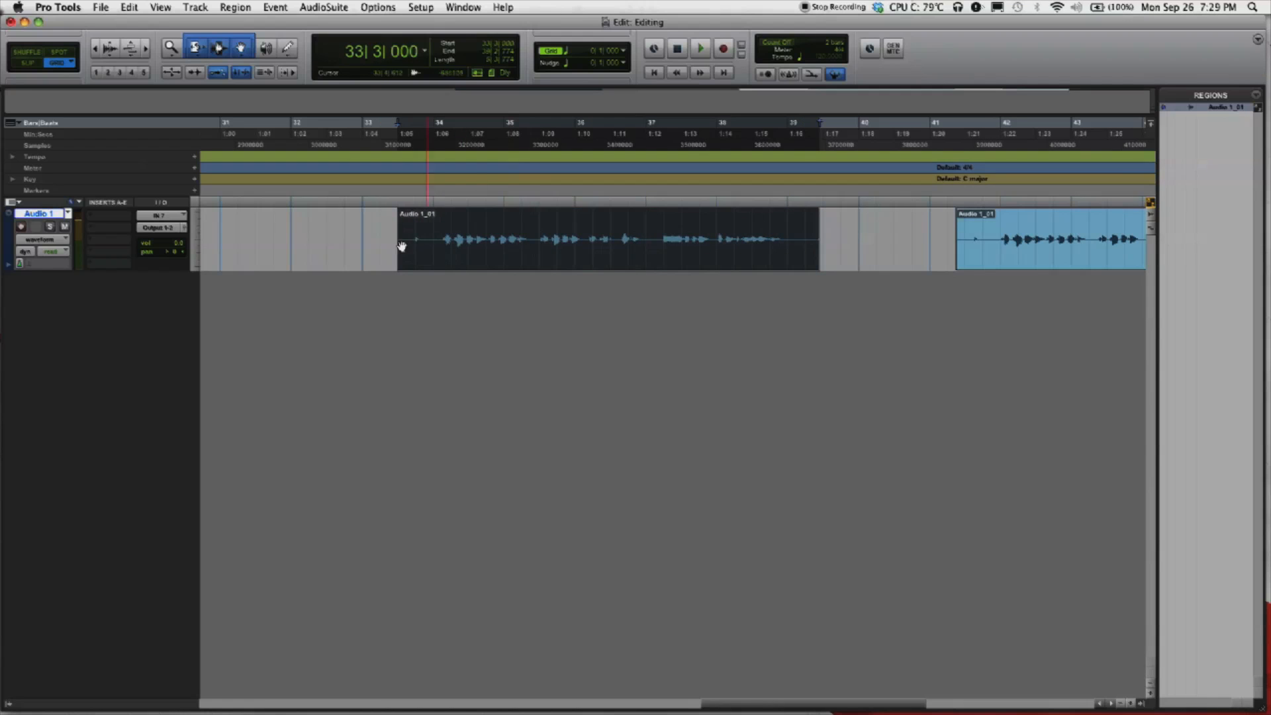
left_click_drag(577, 258, 628, 256)
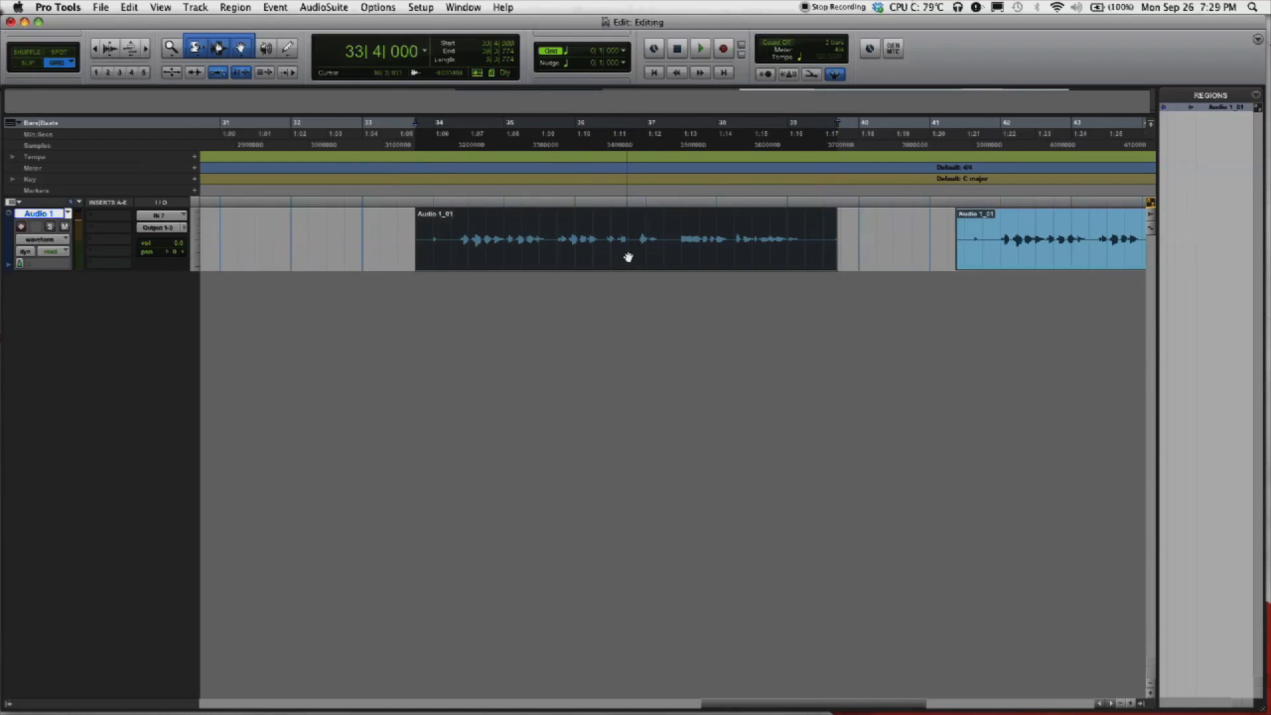
mouse_move(523, 254)
left_mouse_down()
mouse_move(545, 267)
mouse_move(527, 249)
left_mouse_up()
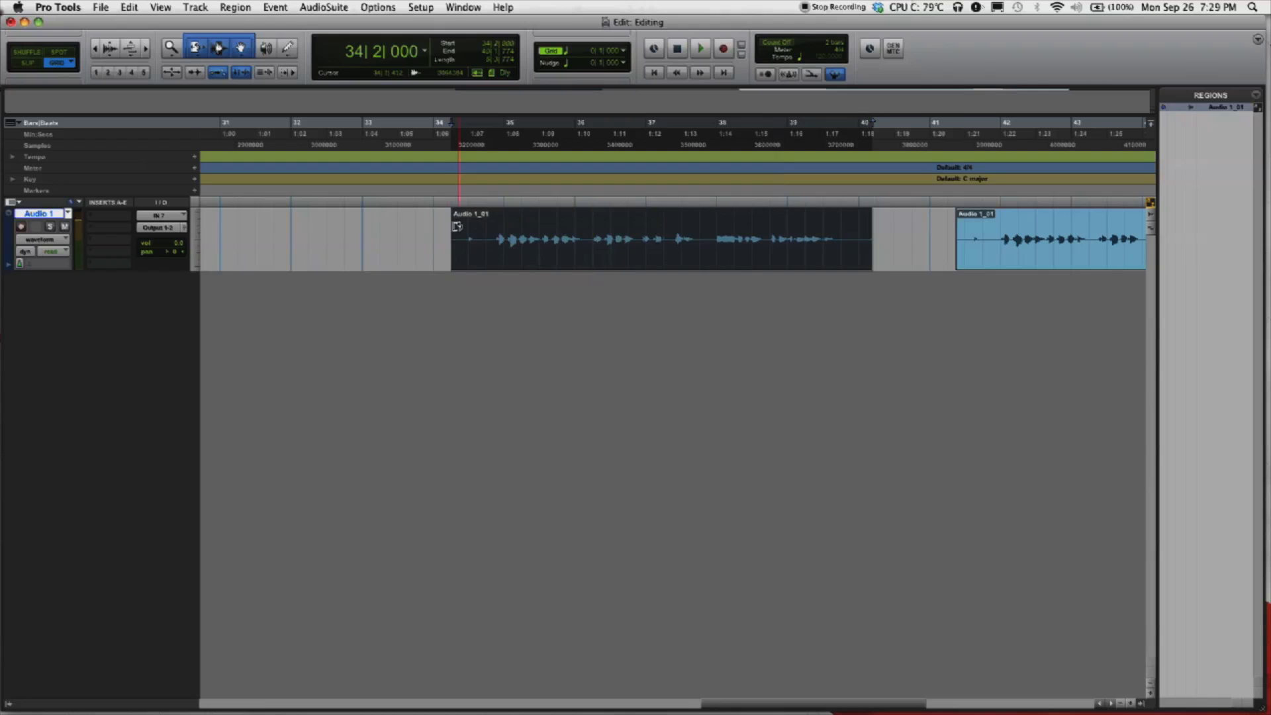
left_click_drag(481, 250, 509, 247)
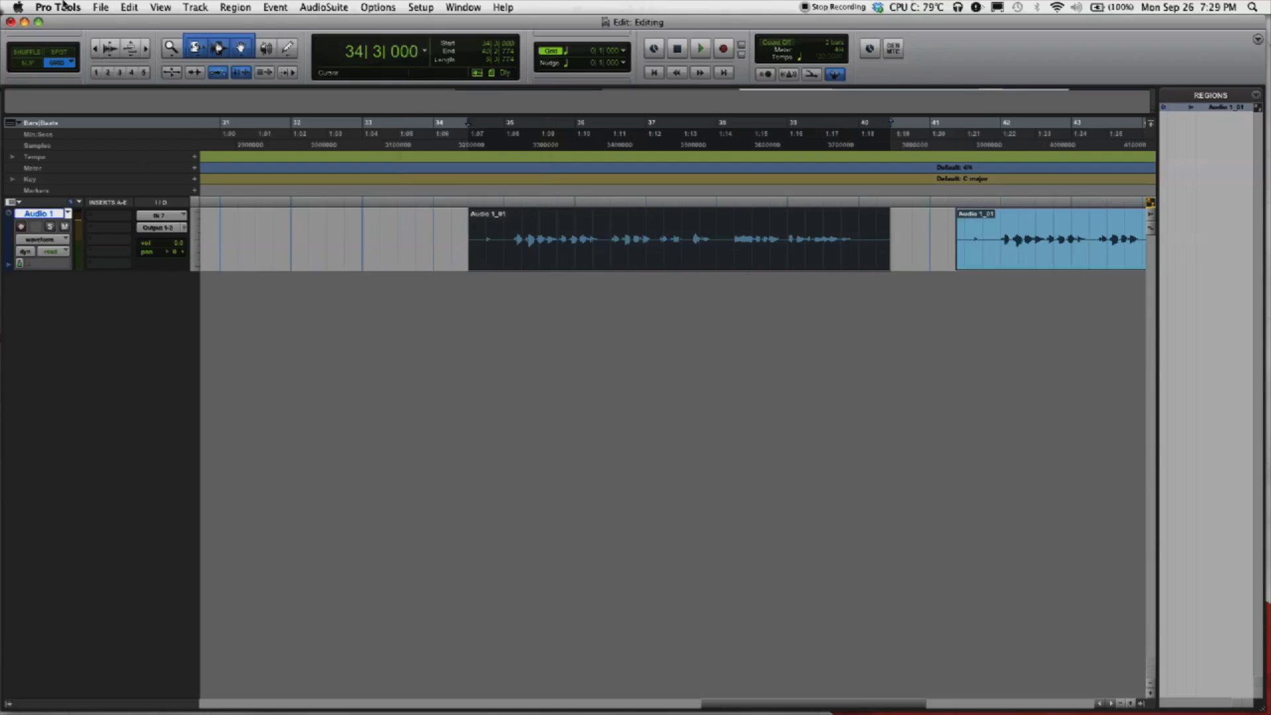
Switch to Relative Grid mode and return to Absolute Grid mode
left_click(68, 69)
left_click(69, 69)
left_click(70, 65)
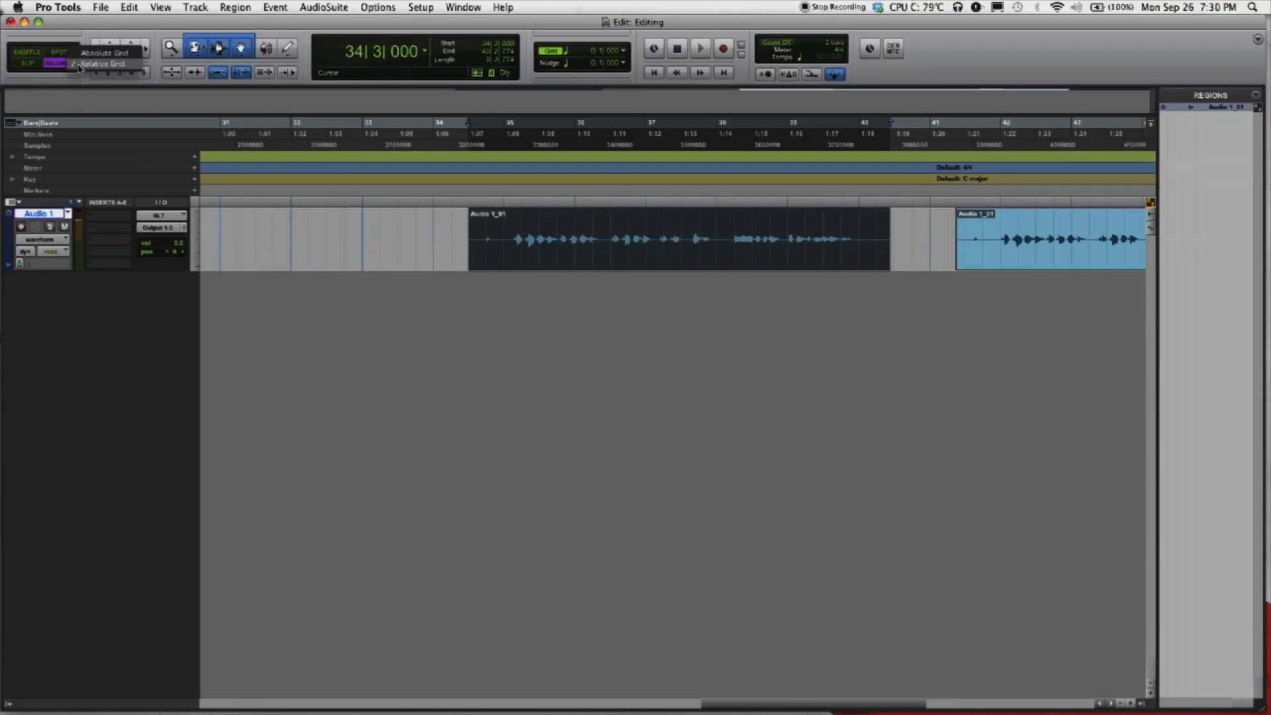
left_click(89, 56)
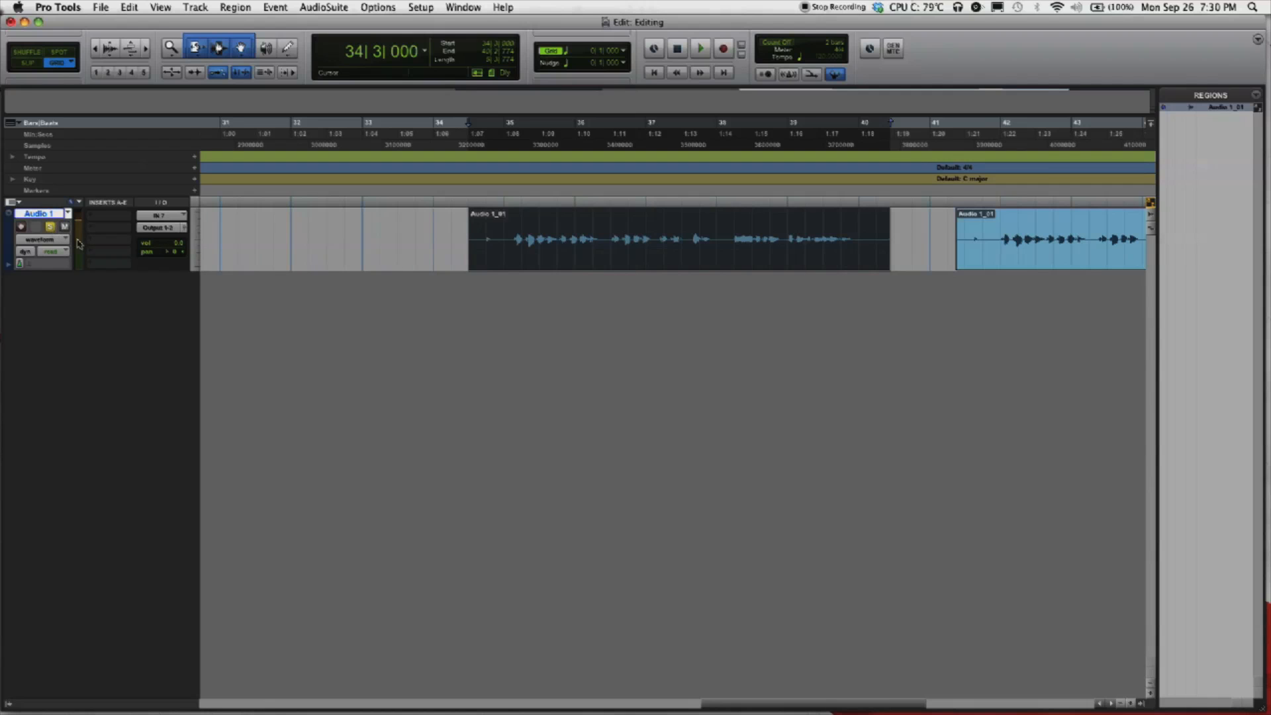
Play back the soloed Audio 1 track from the second region's start at 34|3|000, and stop playback
key("space")
key("space")
key("space")
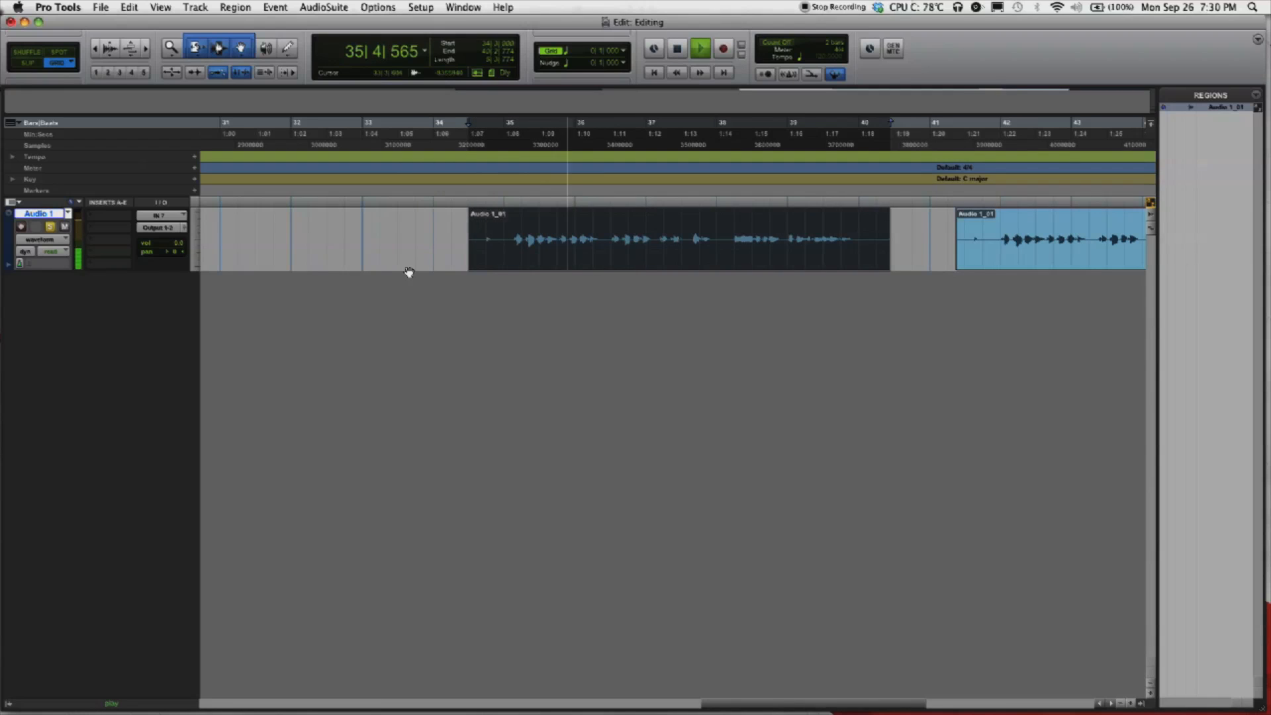
key("space")
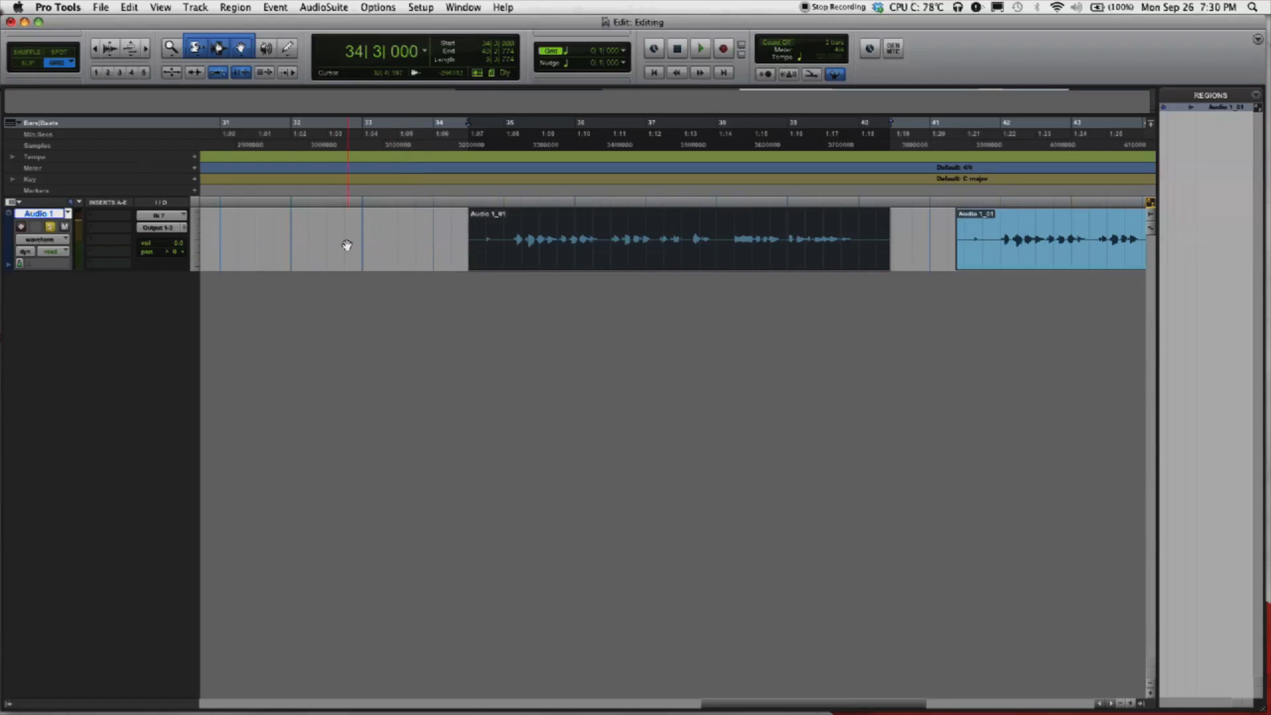
Create one new mono audio track in ticks below Audio 1
right_click(40, 221)
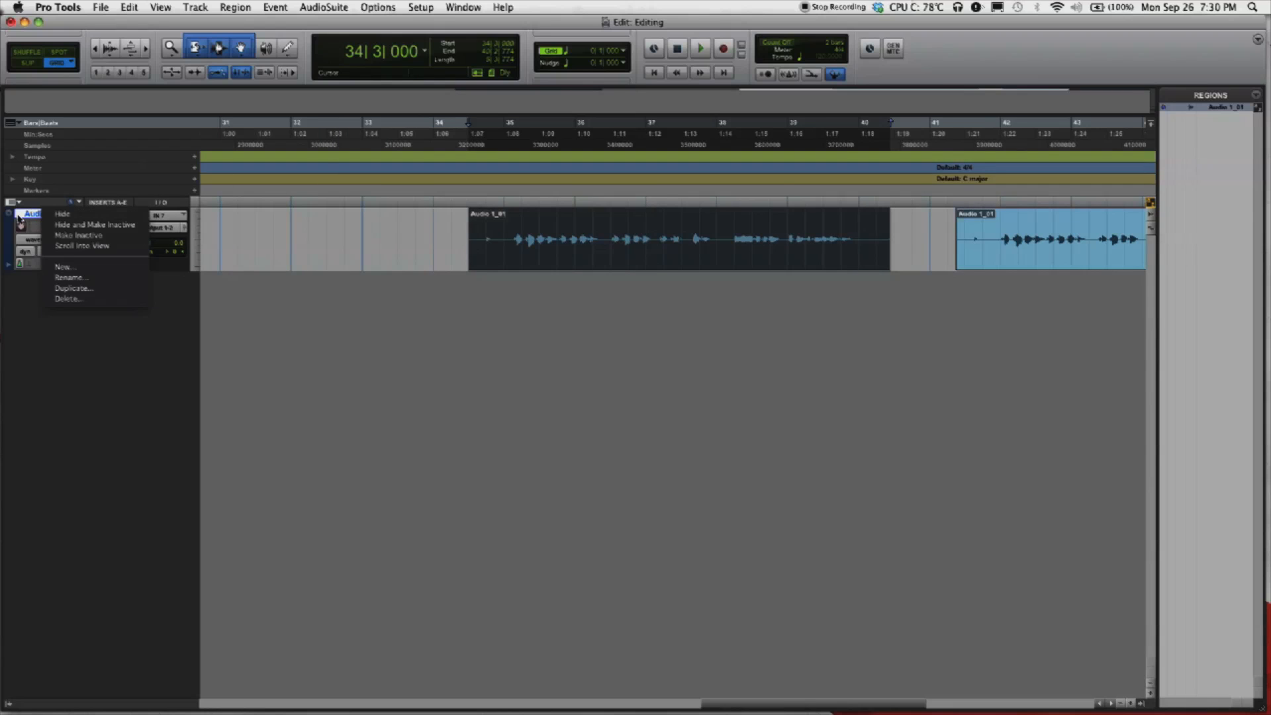
left_click(73, 267)
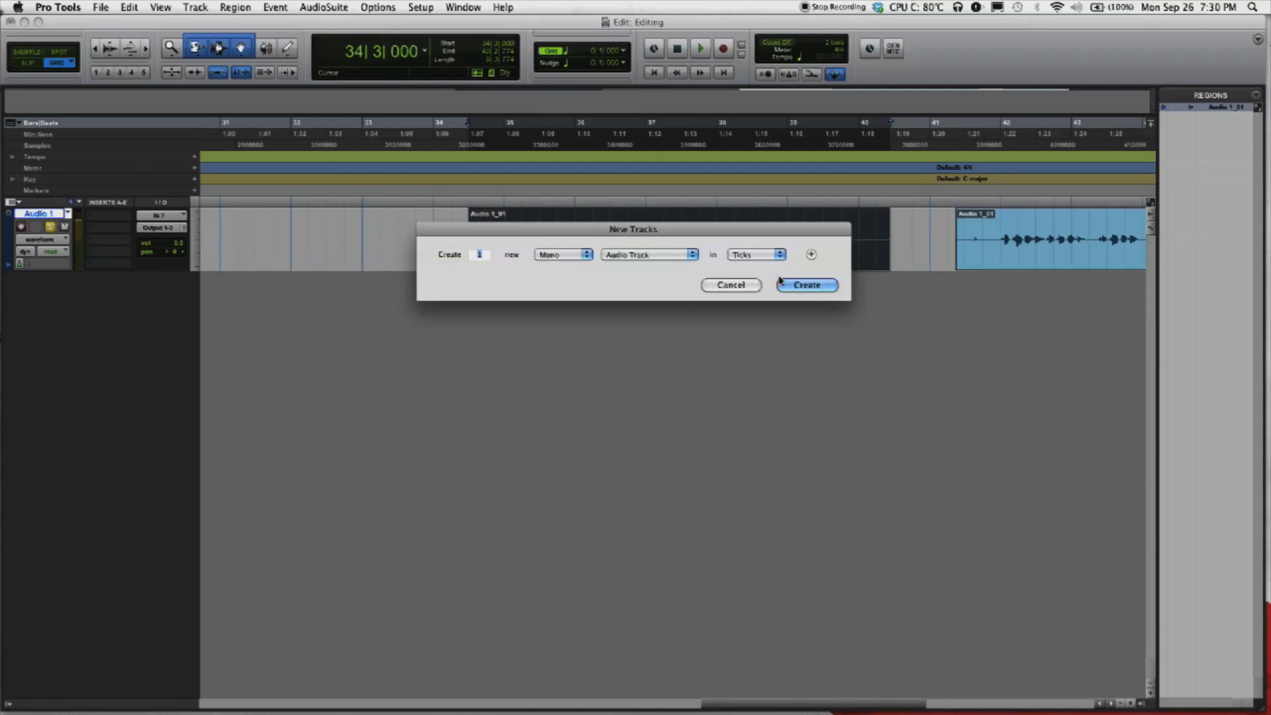
left_click(803, 283)
Copy the second region onto the Audio 2 track and position the copy at 31|4|000
left_click_drag(527, 261, 531, 299)
left_click_drag(606, 321, 460, 321)
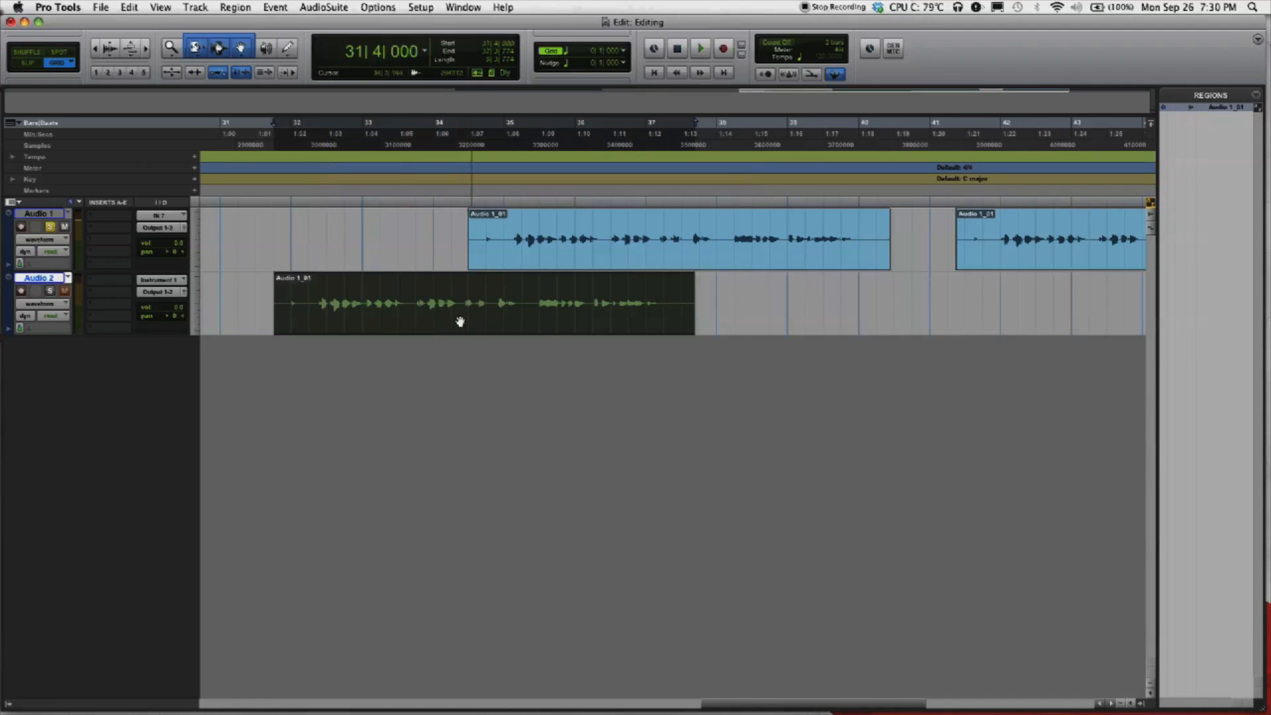
Turn off solo on Audio 1 and play both tracks from 33|3|000
left_click(549, 261)
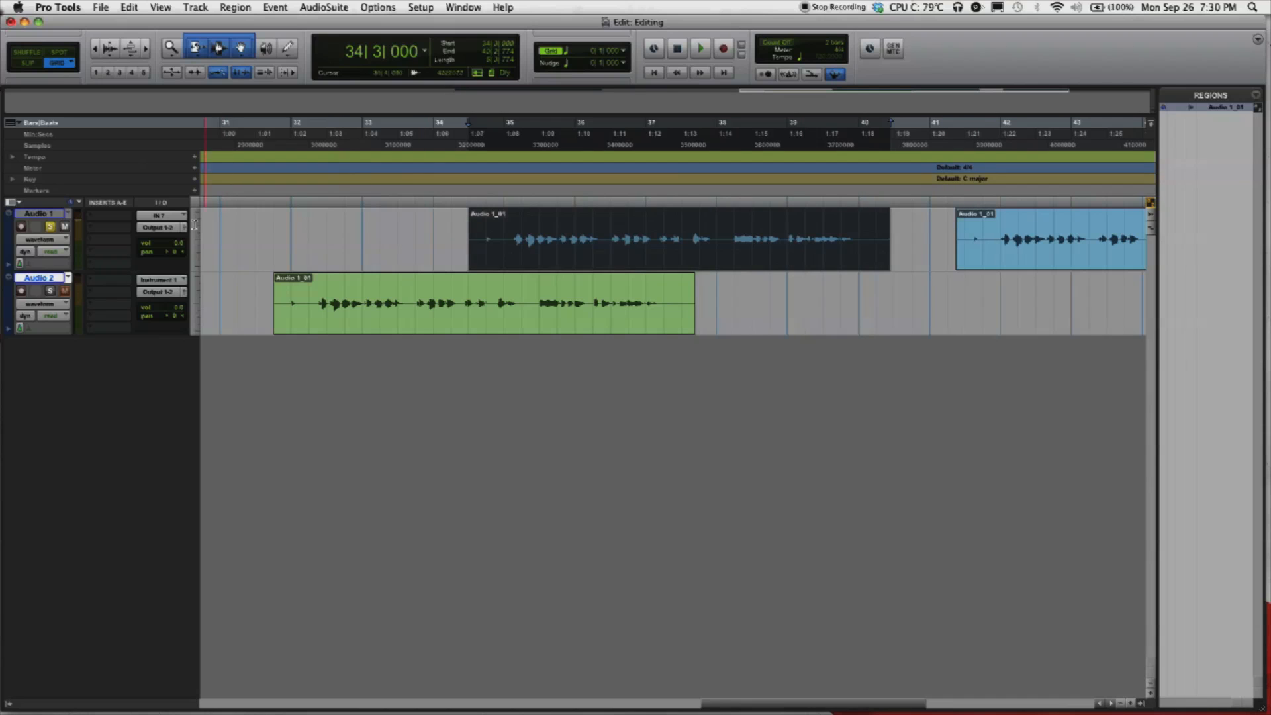
left_click(318, 261)
left_click_drag(364, 227, 1052, 254)
left_click(393, 222)
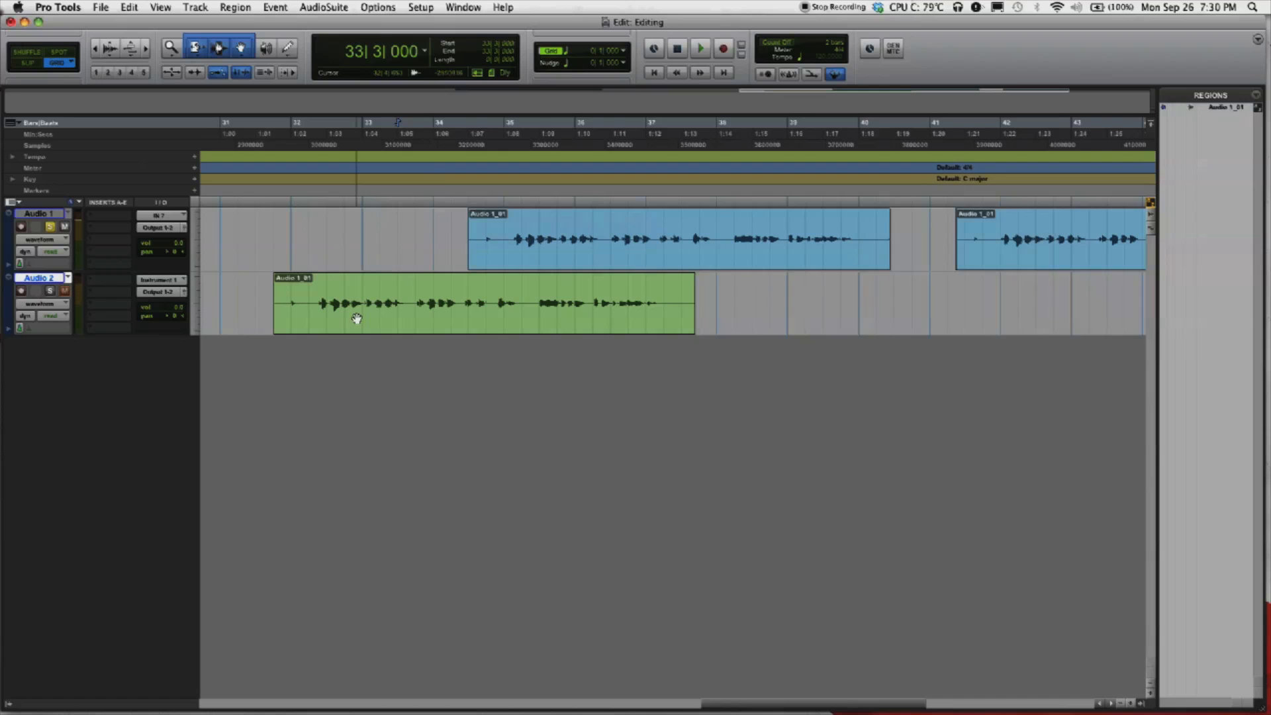
left_click(50, 226)
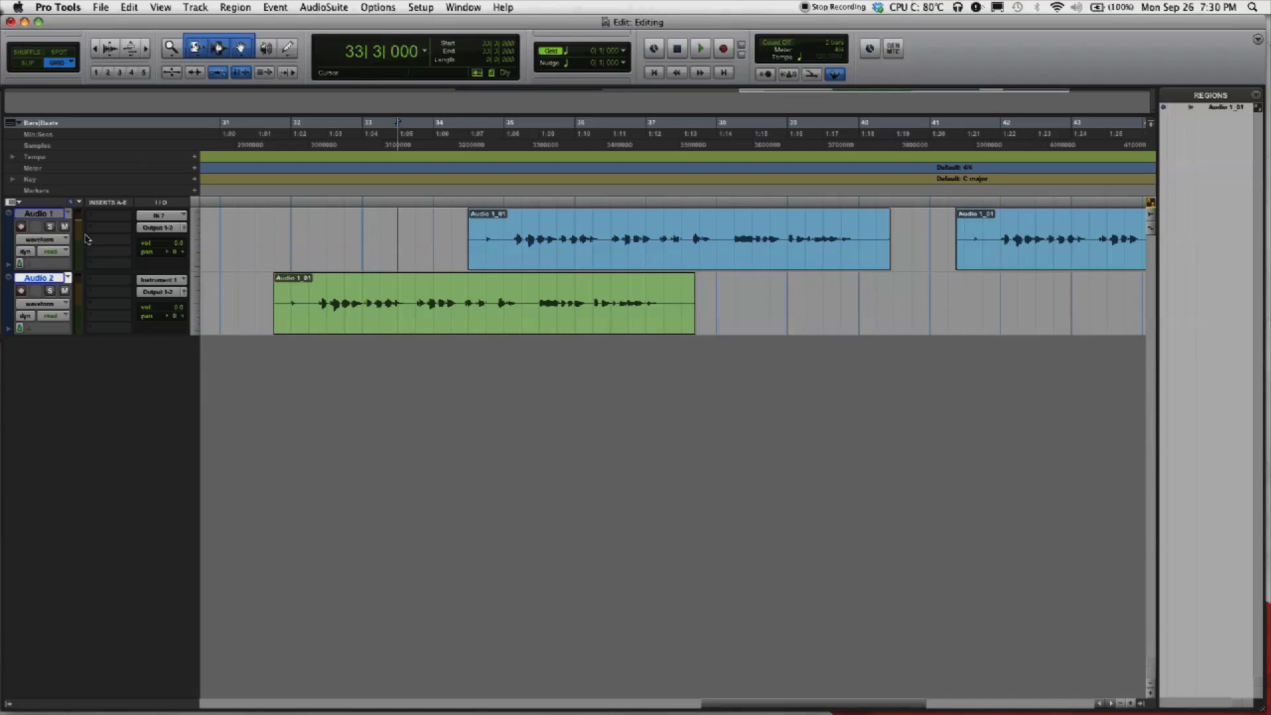
key("space")
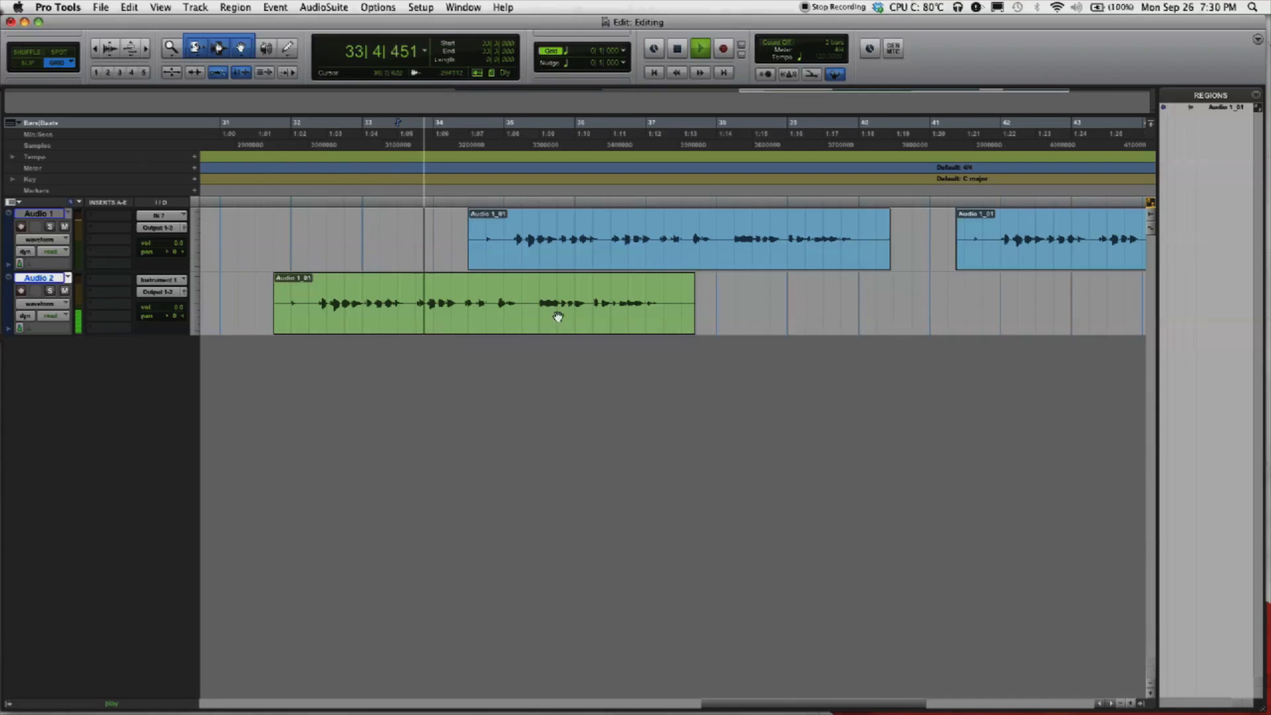
key("space")
Mute Audio 1 and play the session from 33|3|000 to hear only Audio 2
left_click(64, 227)
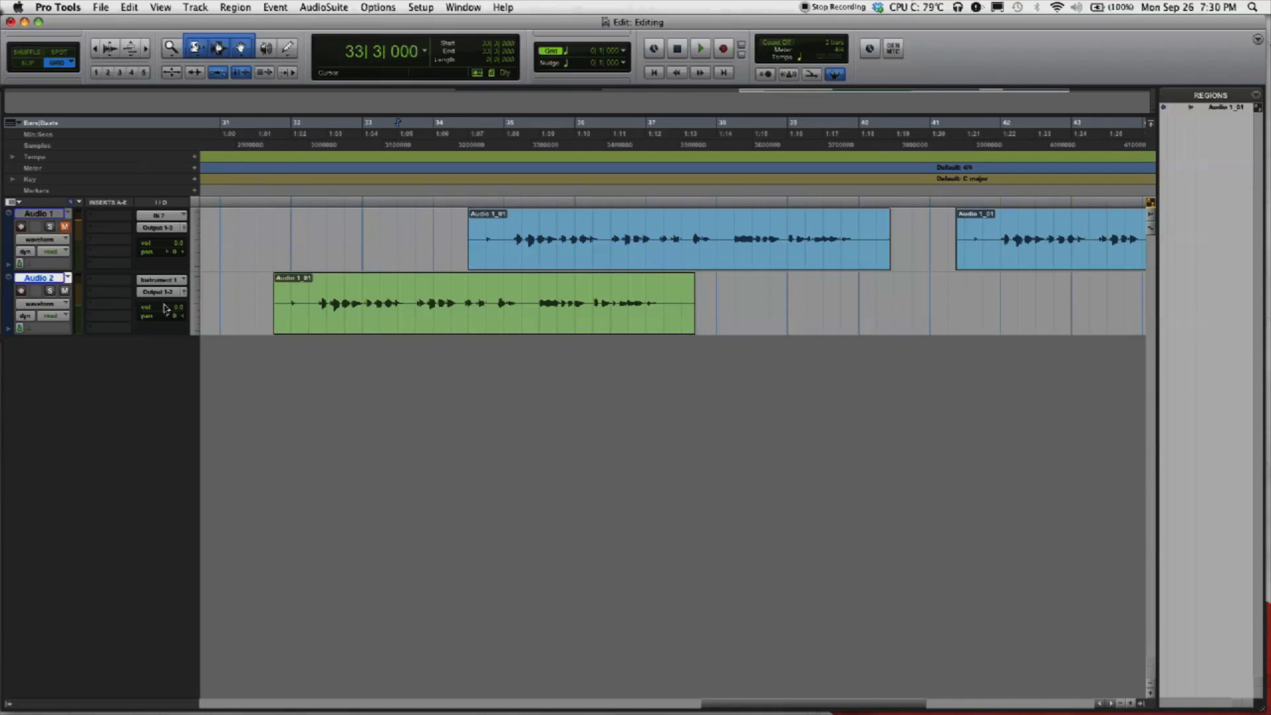
left_click(50, 290)
left_click(50, 292)
key("space")
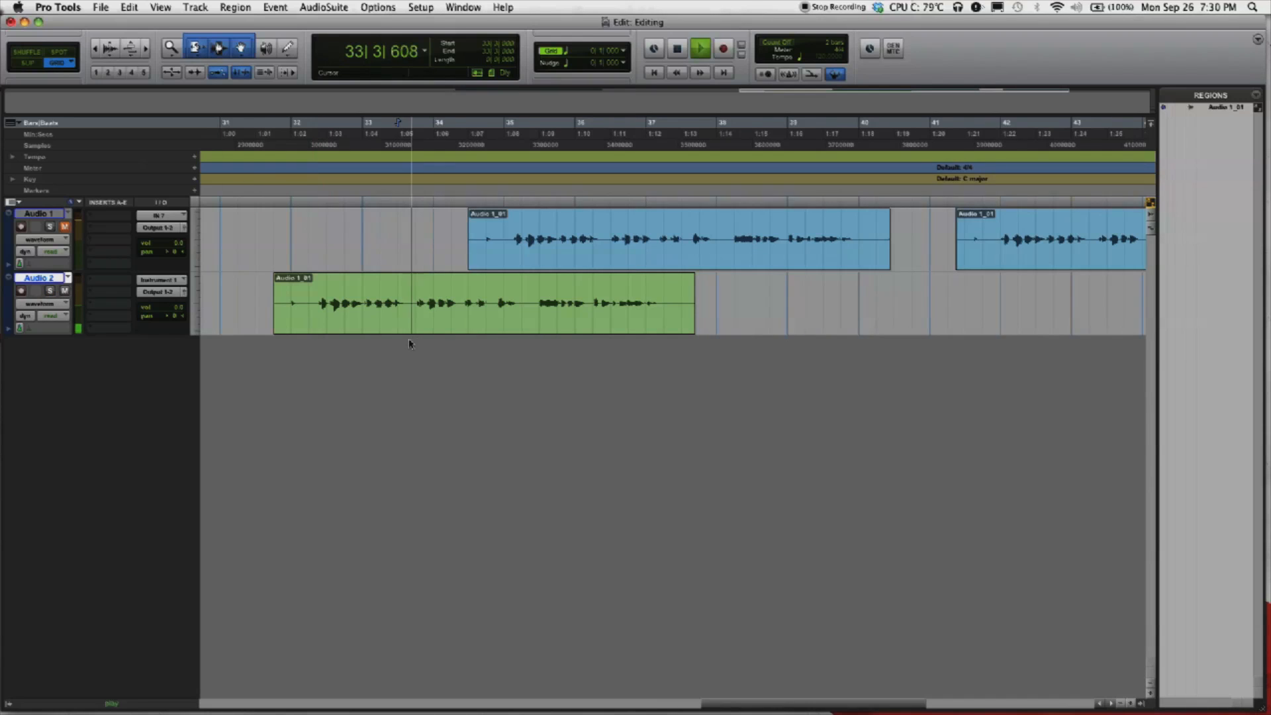
key("space")
key("space")
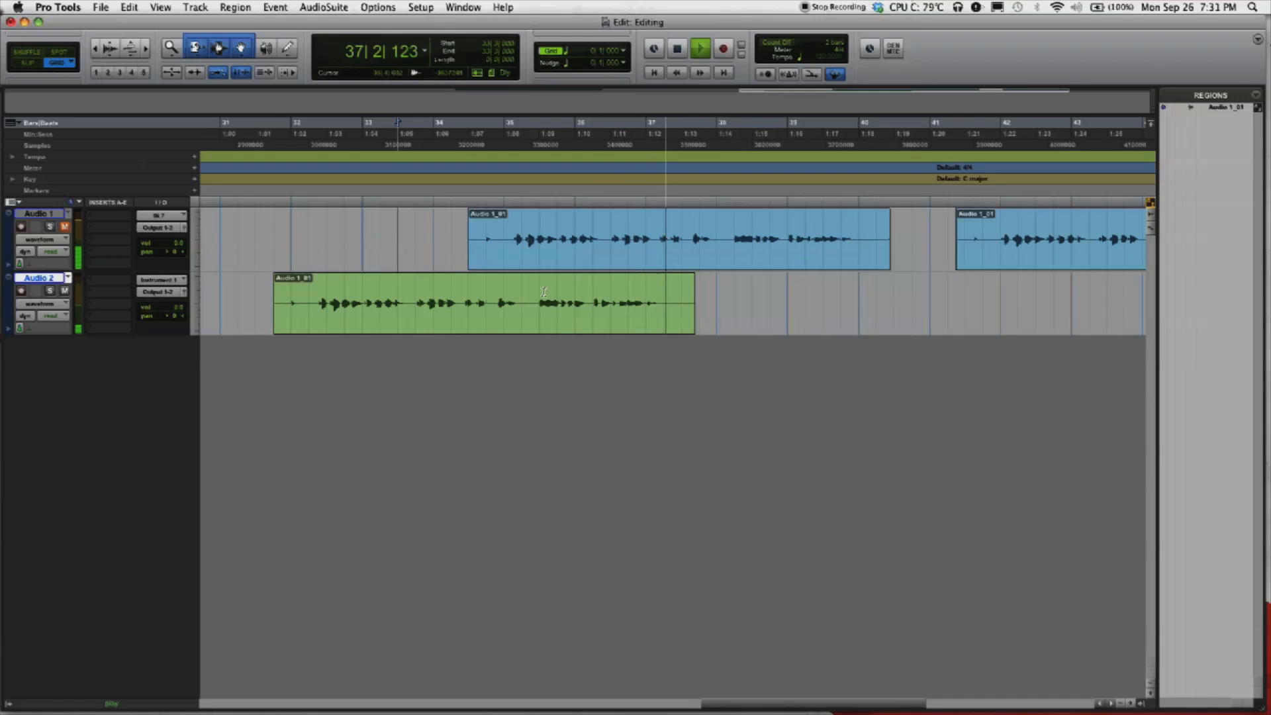
key("space")
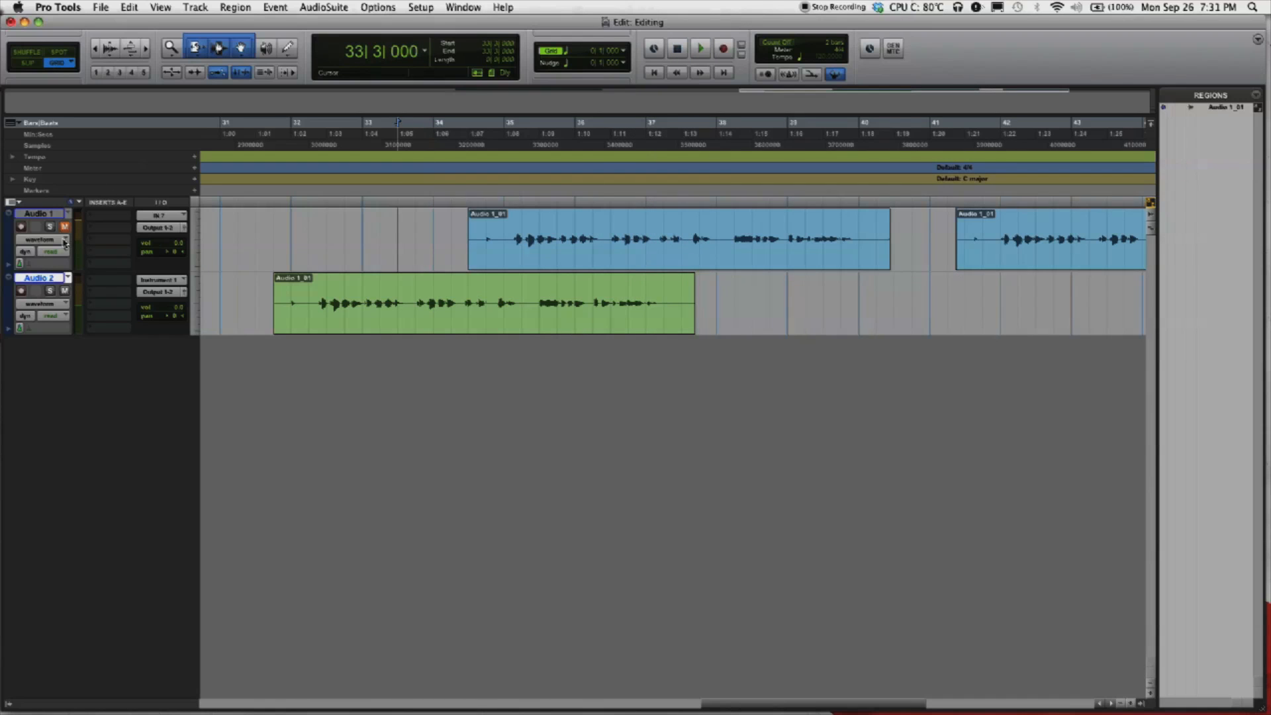